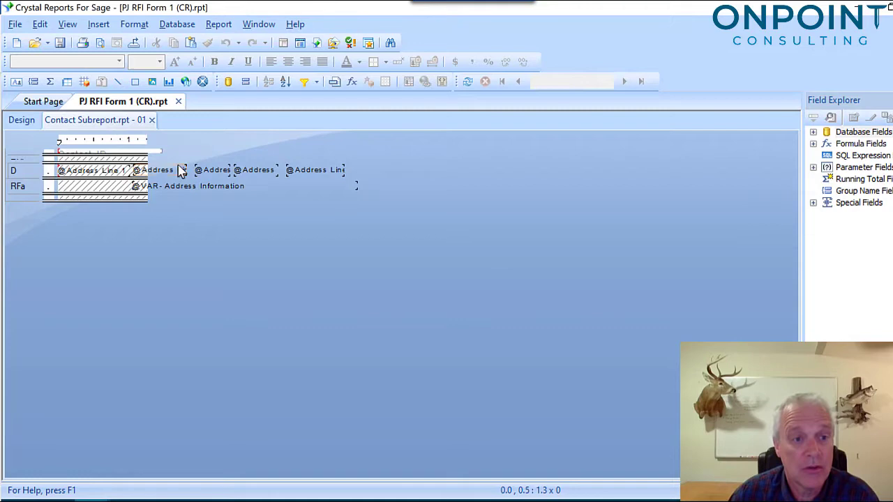
Step: Cancel closing PJ RFI Form 1 and reopen its Contact Subreport for editing
left_click(152, 120)
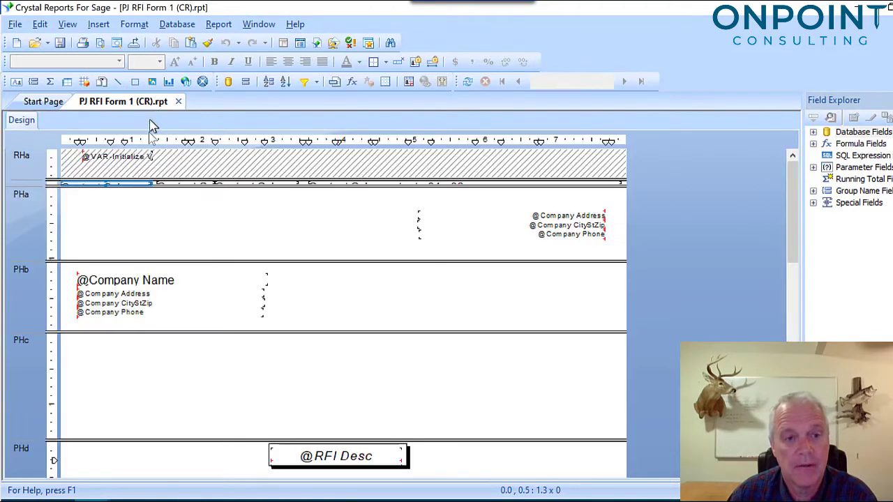
left_click(179, 102)
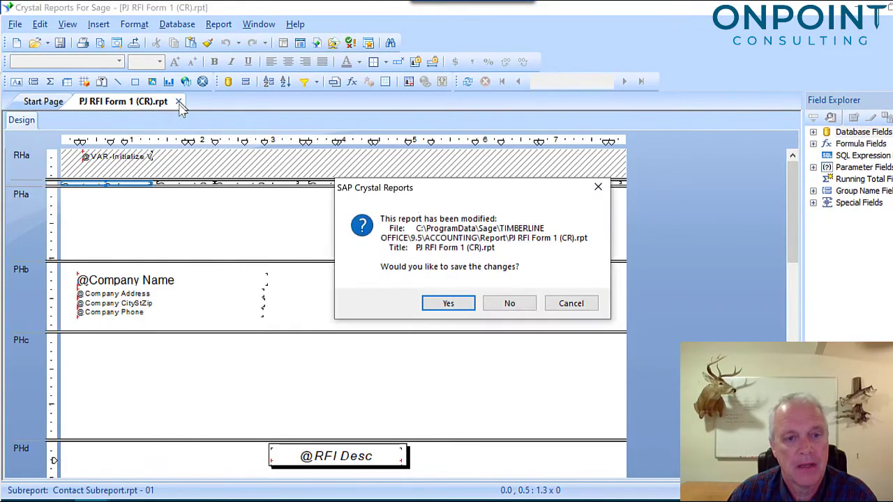
left_click(509, 303)
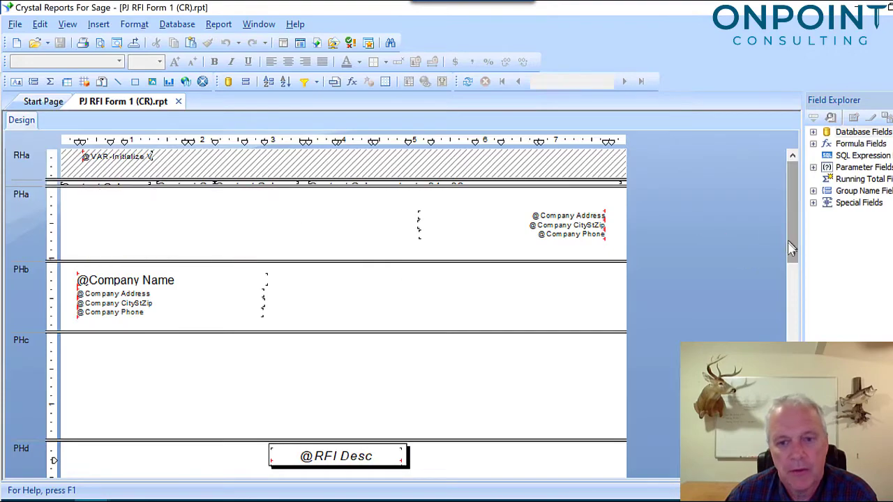
scroll(789, 247, "down", 5)
scroll(785, 240, "up", 5)
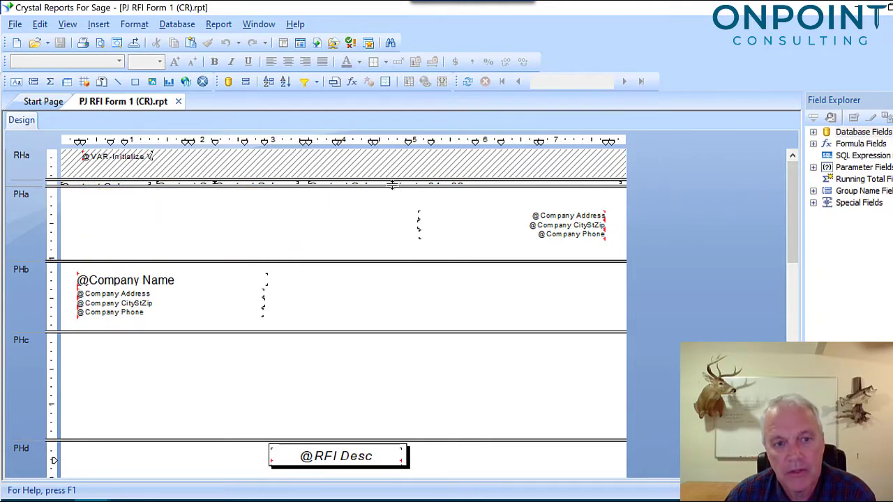
double_click(127, 186)
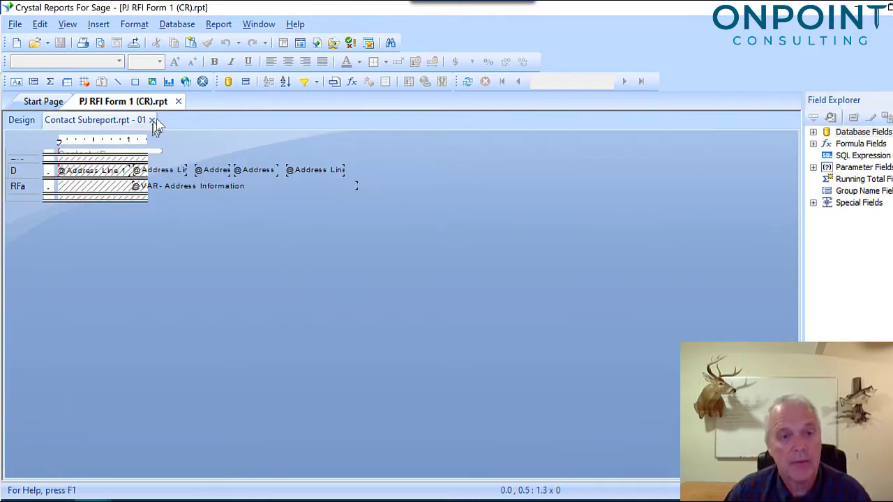
Step: Check the Contact Subreport's table links in Database Expert, then close the subreport tab
left_click(177, 23)
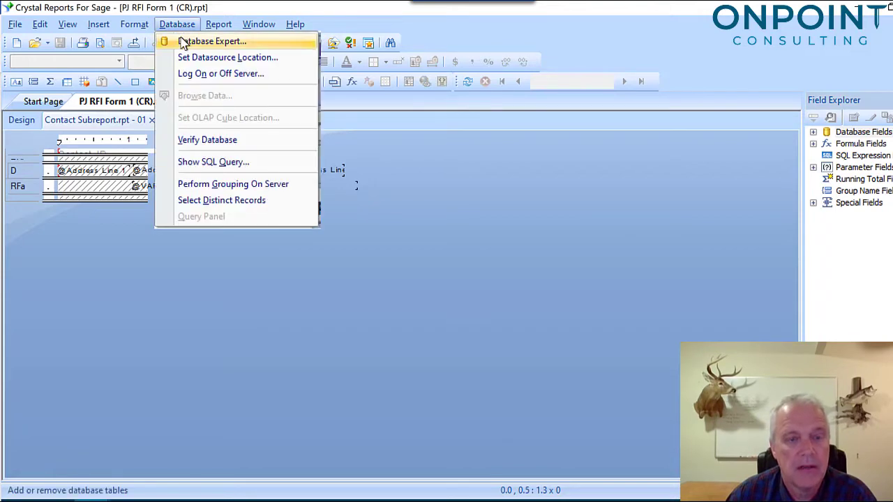
left_click(183, 42)
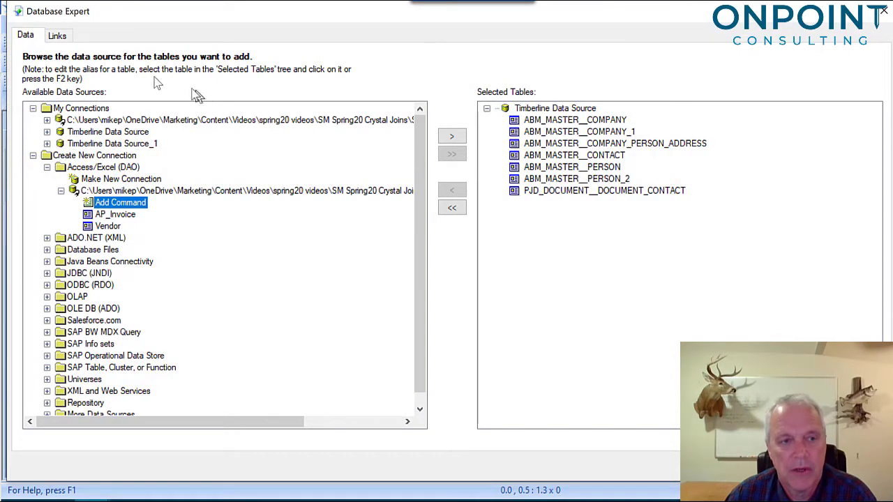
left_click(58, 39)
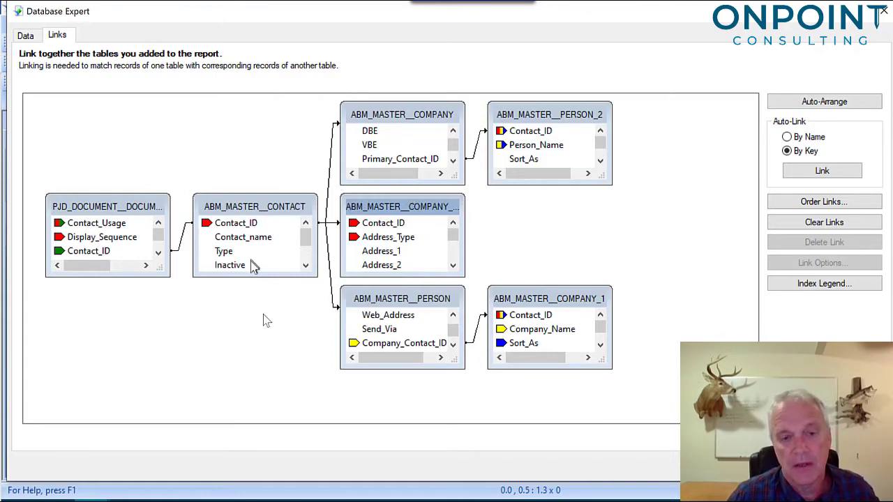
key("Return")
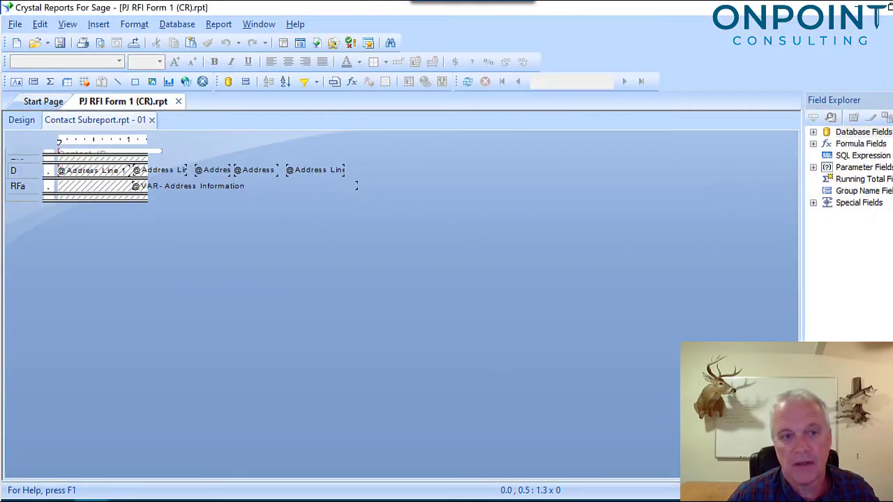
left_click(152, 120)
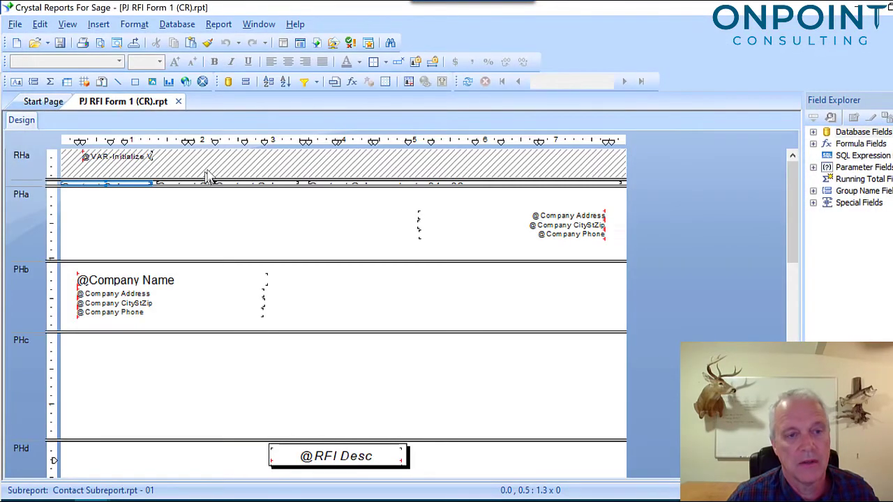
Step: Close PJ RFI Form 1 without saving and start a new blank report
left_click(178, 101)
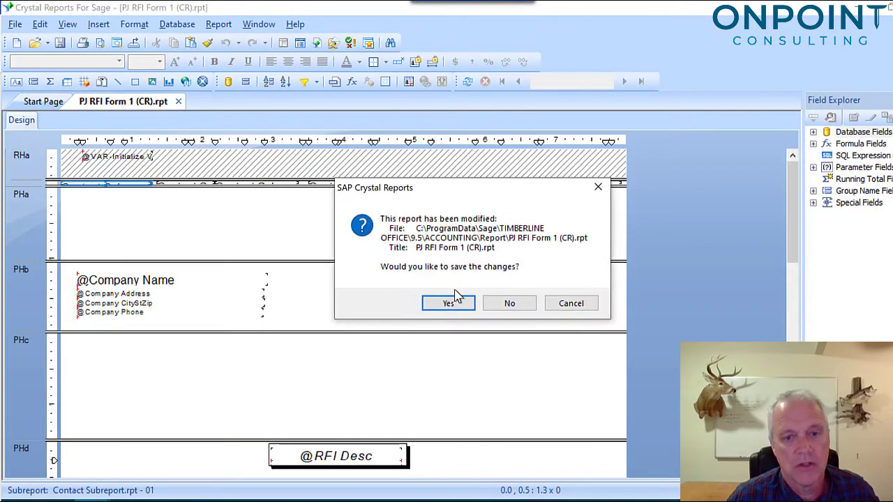
left_click(516, 306)
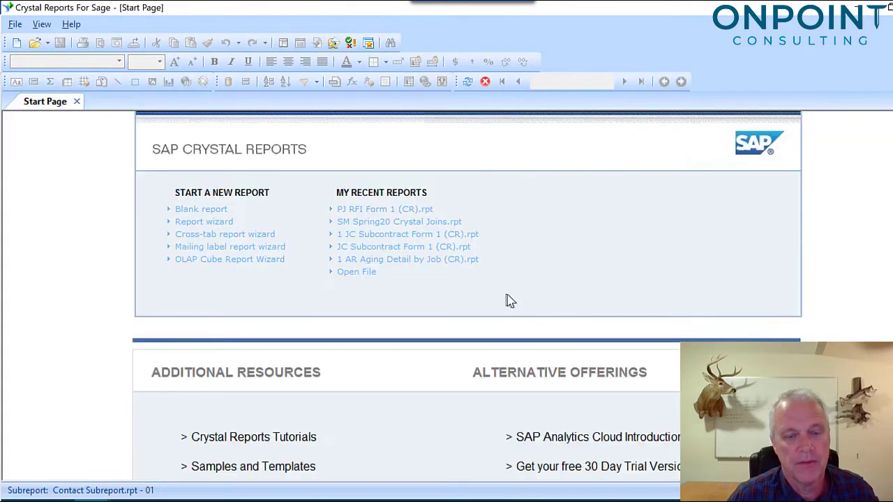
left_click(15, 25)
mouse_move(21, 44)
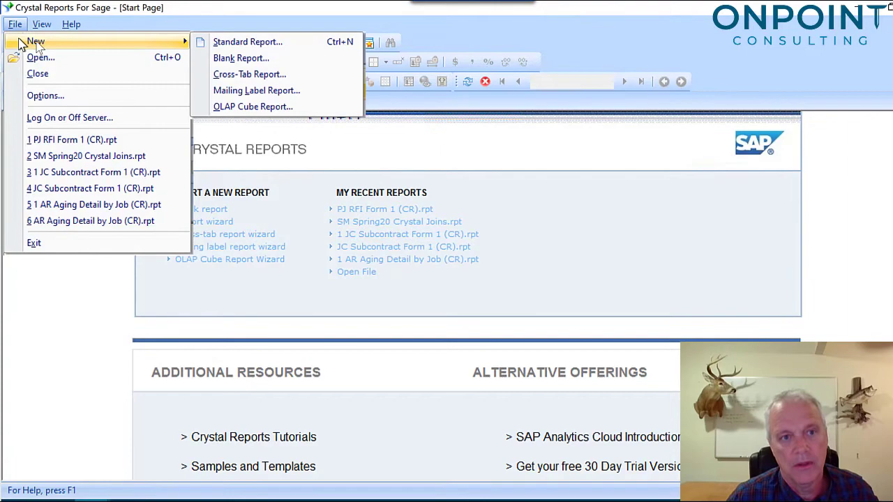
left_click(237, 59)
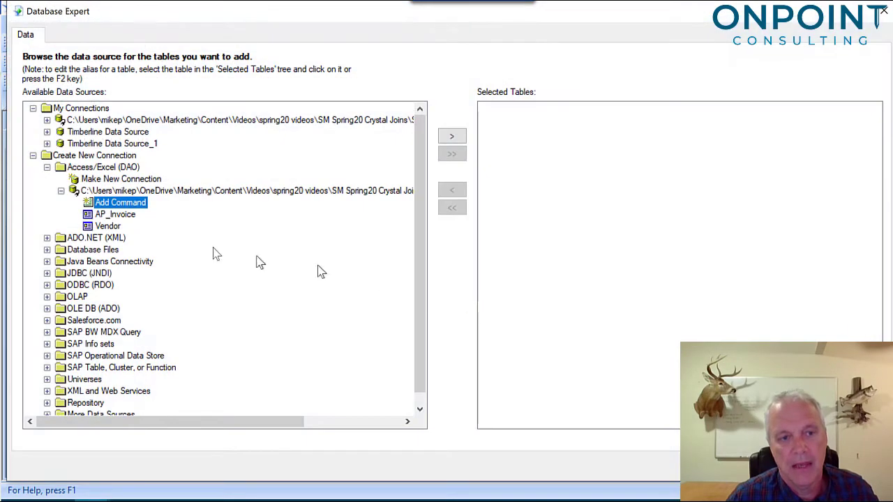
Step: Add the AP_Invoice and Vendor tables from the Access connection and view their links
left_click(61, 190)
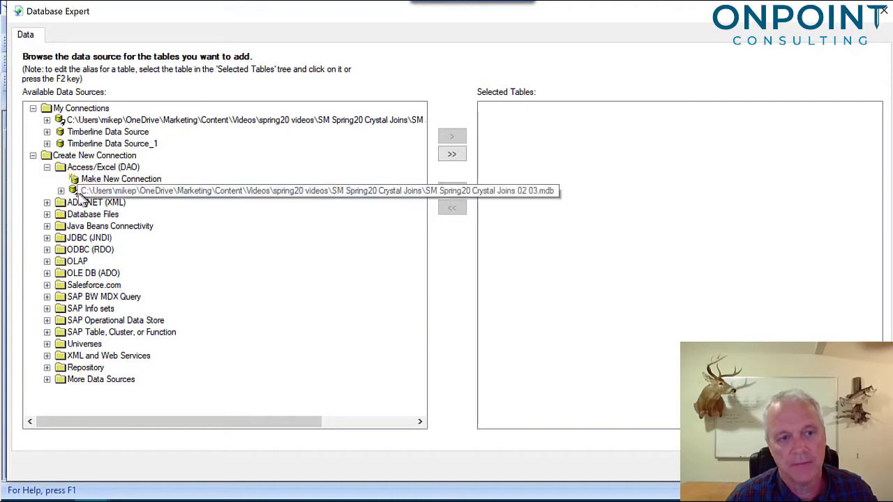
double_click(94, 190)
left_click(98, 216)
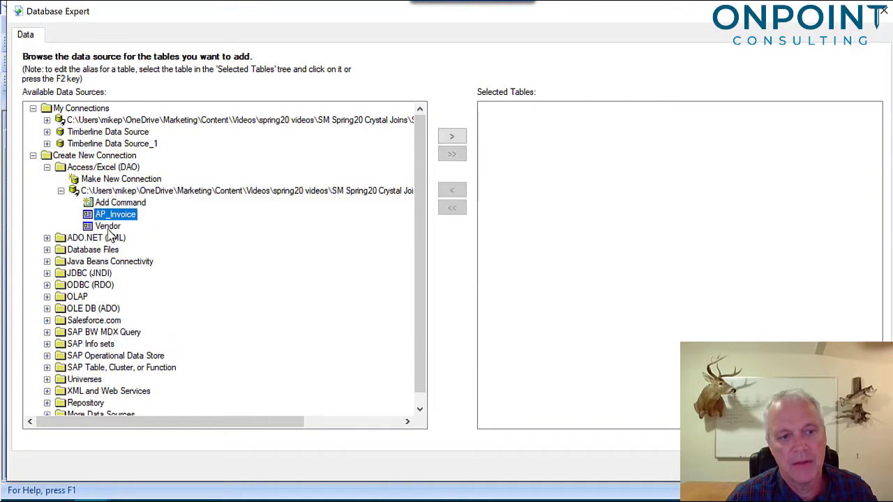
left_click(110, 227)
left_click(108, 218)
left_click(109, 226)
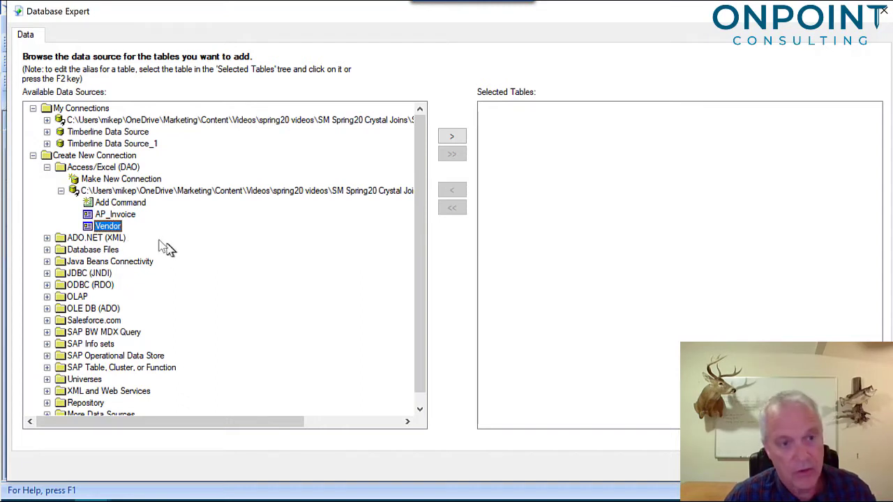
left_click(127, 216, "ctrl")
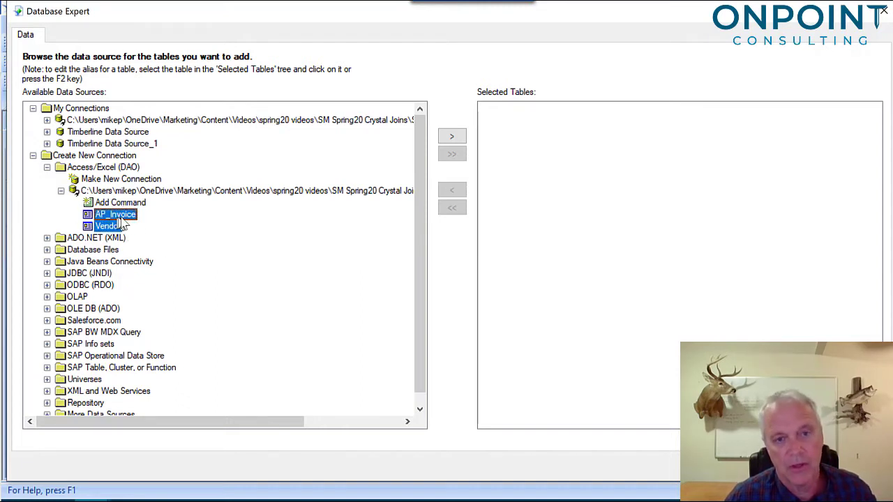
left_click(451, 138)
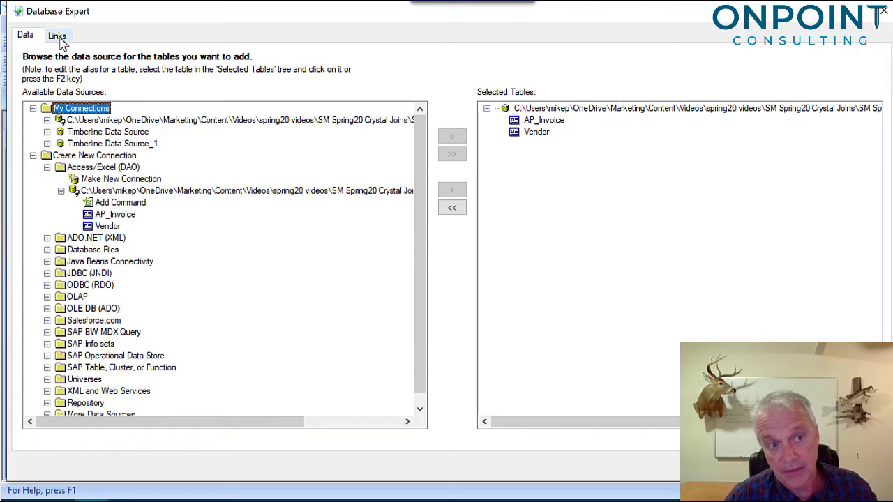
key("ctrl+Tab")
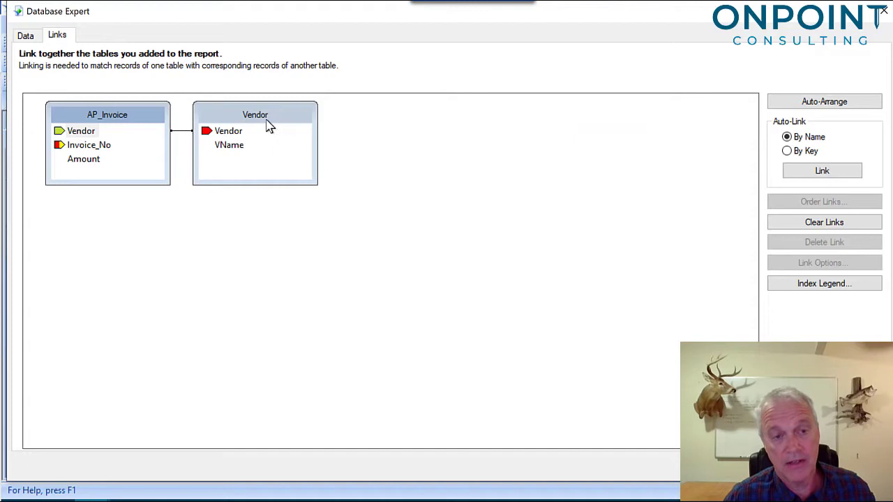
Step: Delete the automatic Vendor link between AP_Invoice and Vendor, moving the Vendor table aside
left_click(184, 138)
left_click(182, 133)
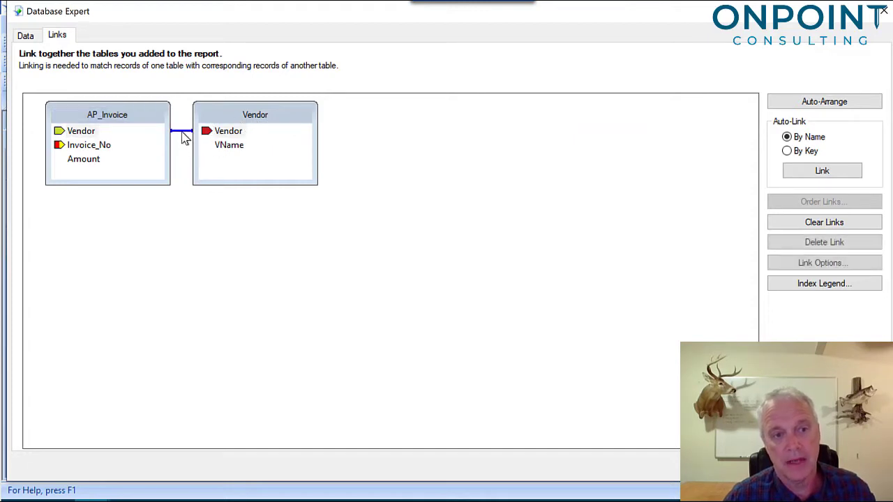
key("Delete")
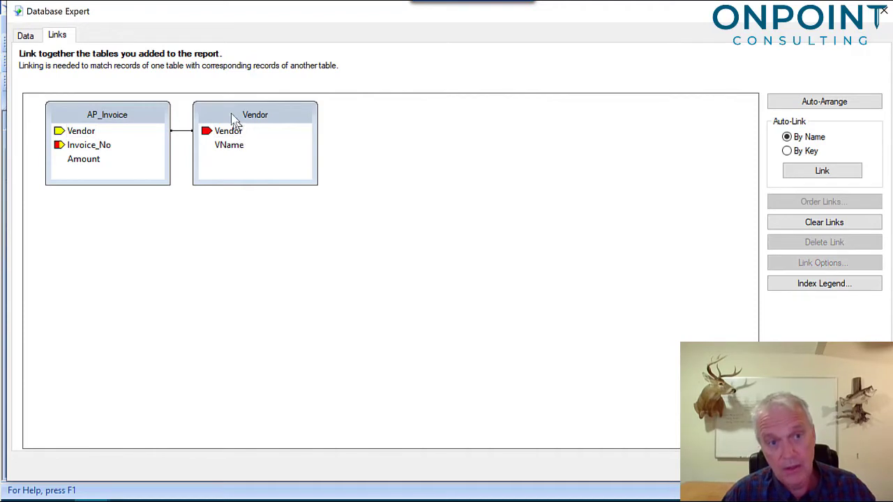
mouse_move(233, 119)
left_mouse_down()
mouse_move(297, 189)
mouse_move(352, 219)
left_mouse_up()
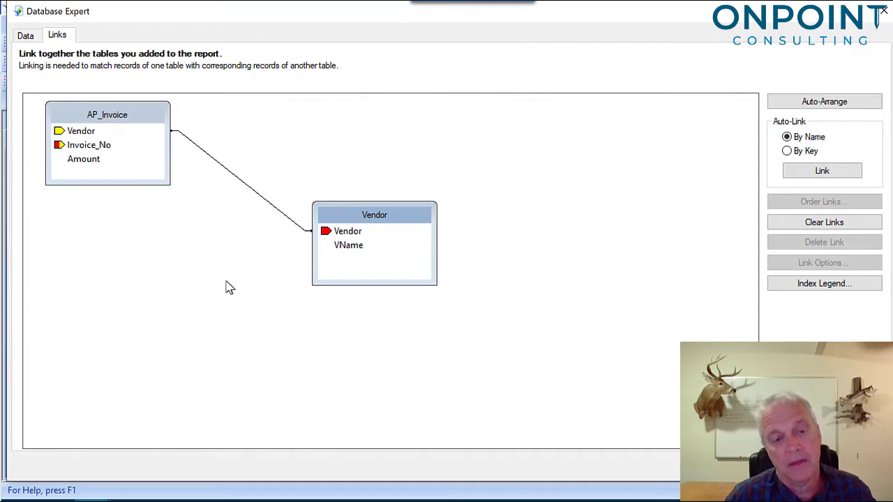
left_click(249, 185)
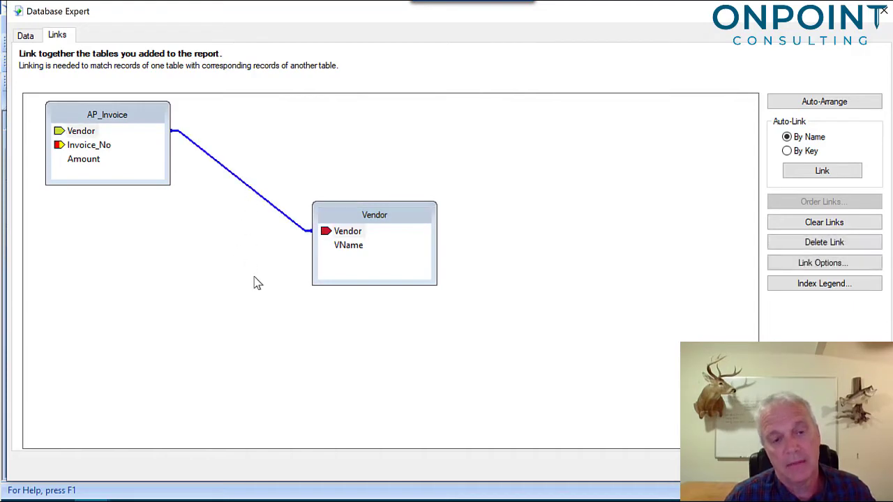
right_click(255, 195)
left_click(256, 196)
right_click(255, 190)
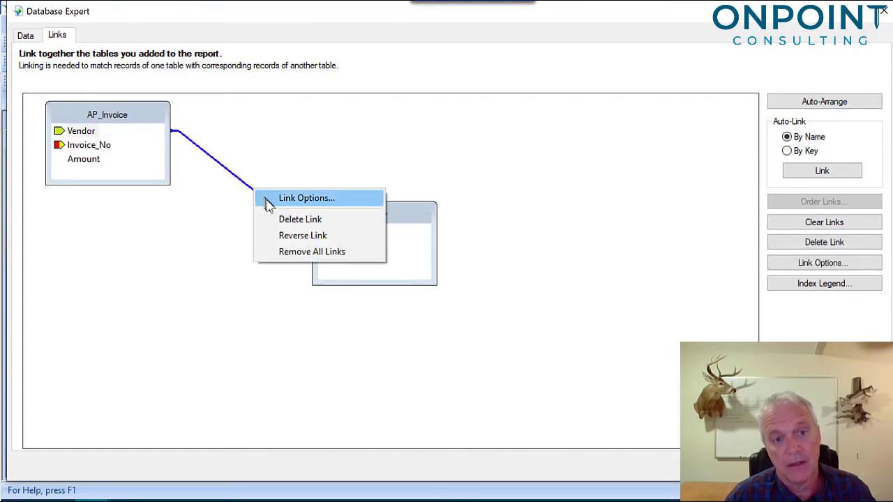
left_click(283, 221)
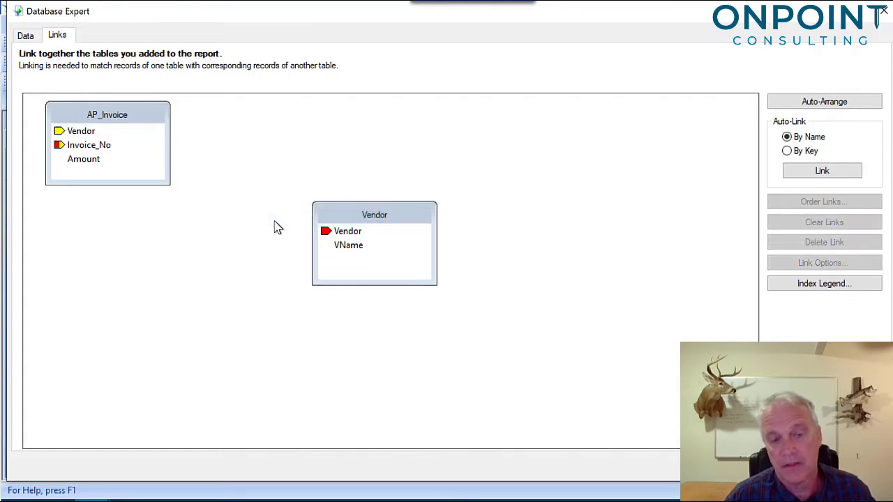
Step: Rearrange the tables, link Vendor.Vendor to AP_Invoice.Vendor, and accept the Database Expert
left_click_drag(372, 221, 104, 218)
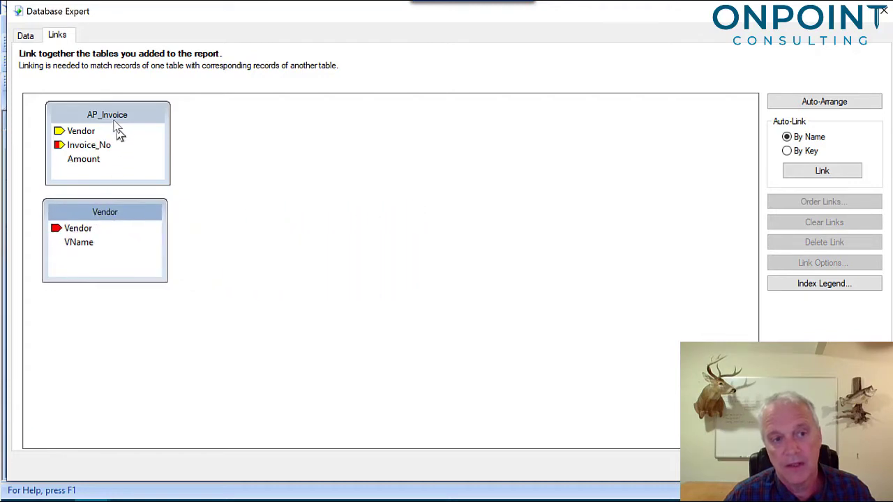
left_click_drag(72, 118, 317, 137)
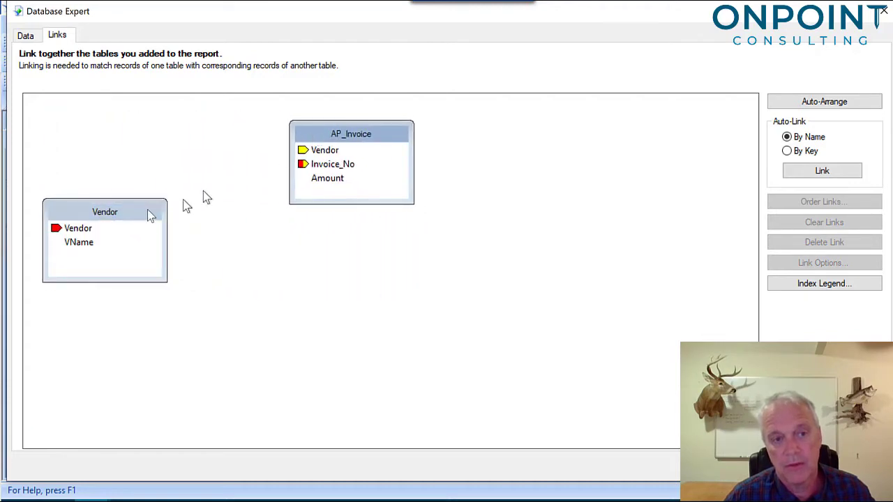
left_click_drag(115, 214, 114, 137)
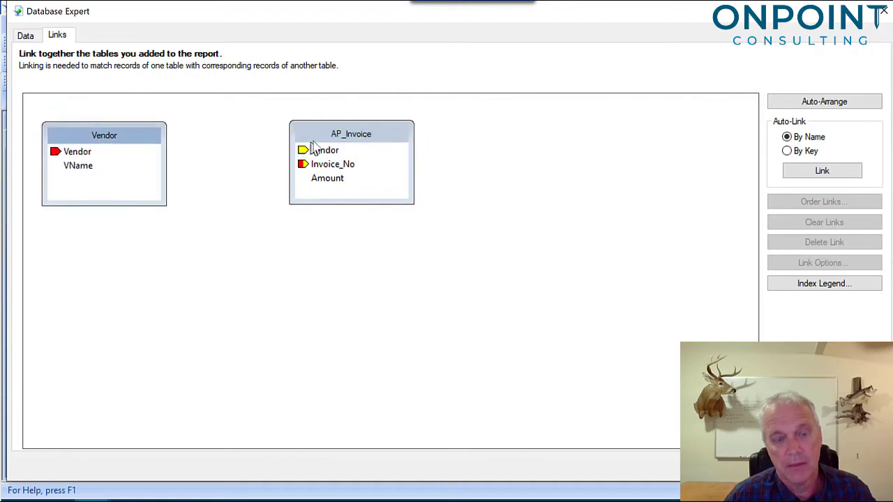
left_click(319, 139)
left_click_drag(319, 140, 320, 252)
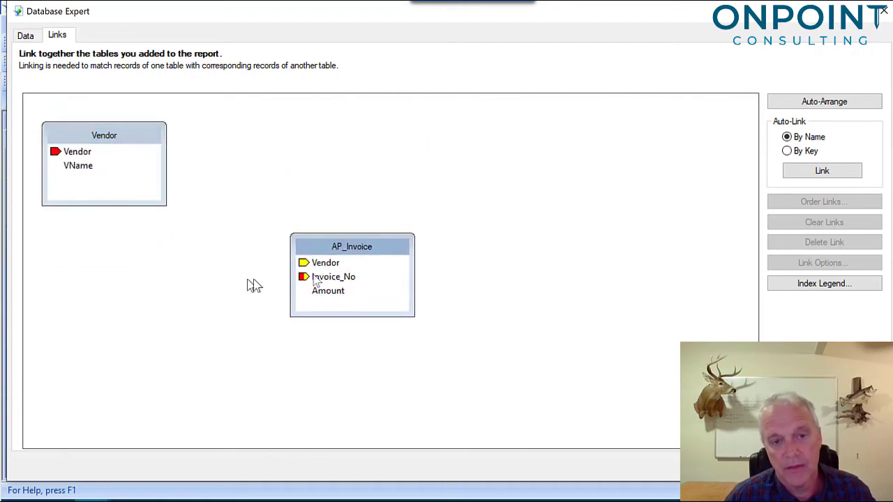
left_click(76, 154)
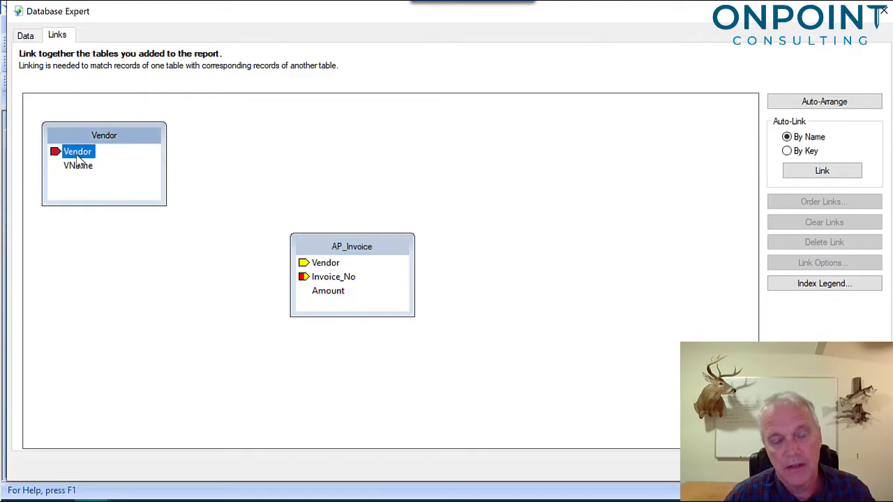
mouse_move(76, 156)
left_mouse_down()
mouse_move(151, 167)
mouse_move(213, 200)
mouse_move(247, 244)
mouse_move(321, 272)
left_mouse_up()
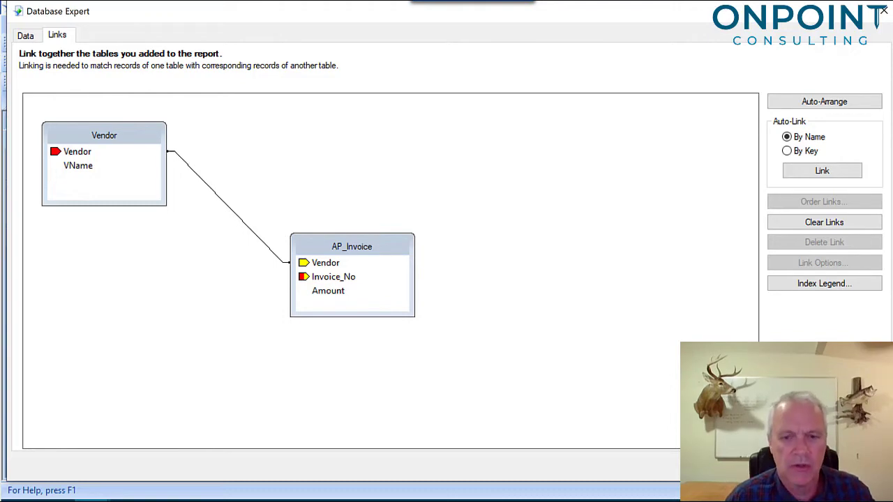
key("Return")
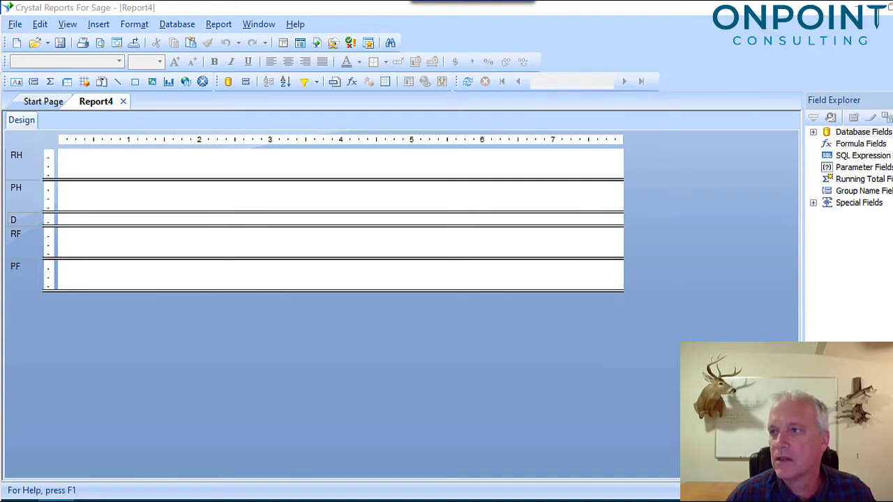
Step: Switch to the Excel workbook sm videos spring20 joins.xlsx
key("alt+Tab")
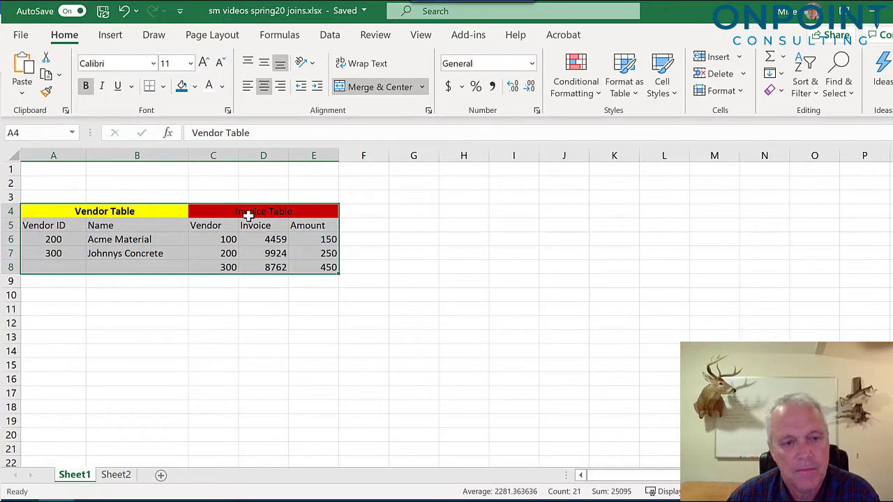
Step: Review the Vendor Table (200 Acme Material, 300 Johnnys Concrete) and Invoice Table vendors 100, 200, 300
left_click(122, 213)
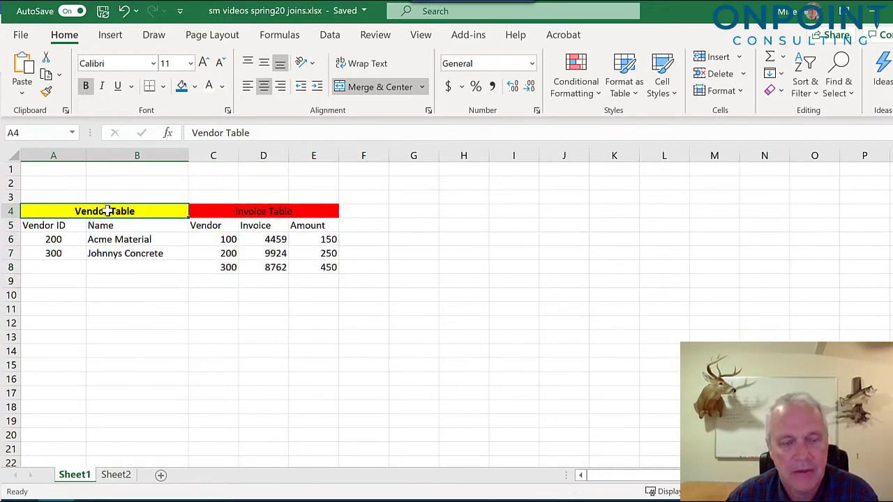
left_click(238, 212)
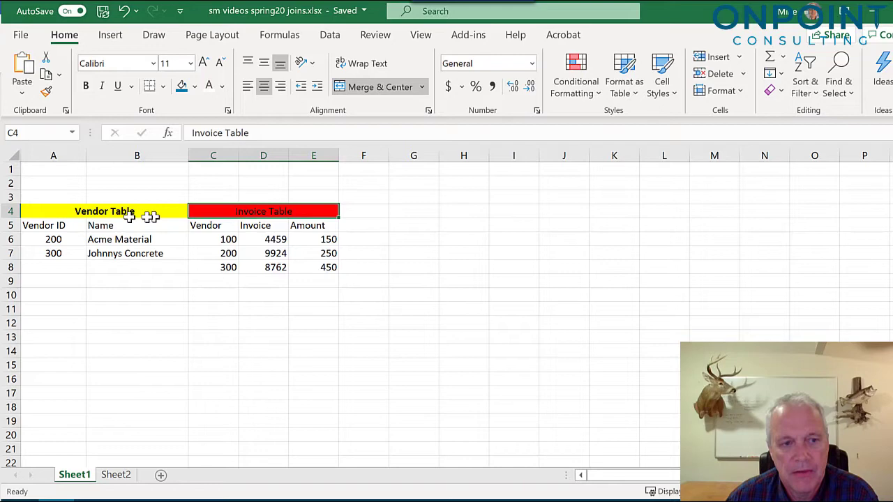
left_click(62, 241)
left_click(92, 240)
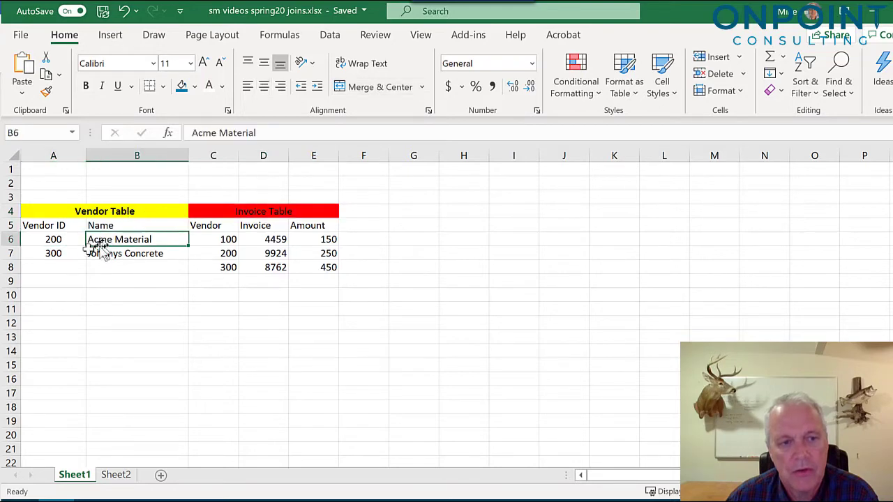
left_click(68, 253)
left_click(111, 255)
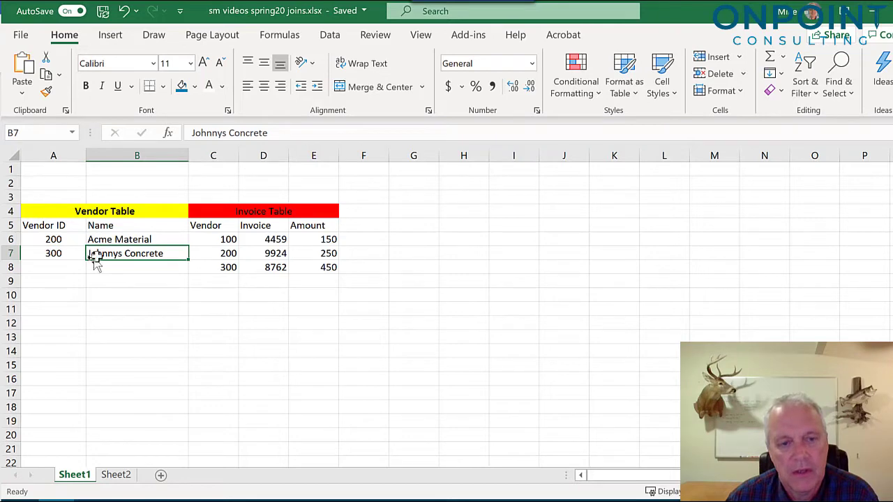
left_click(213, 240)
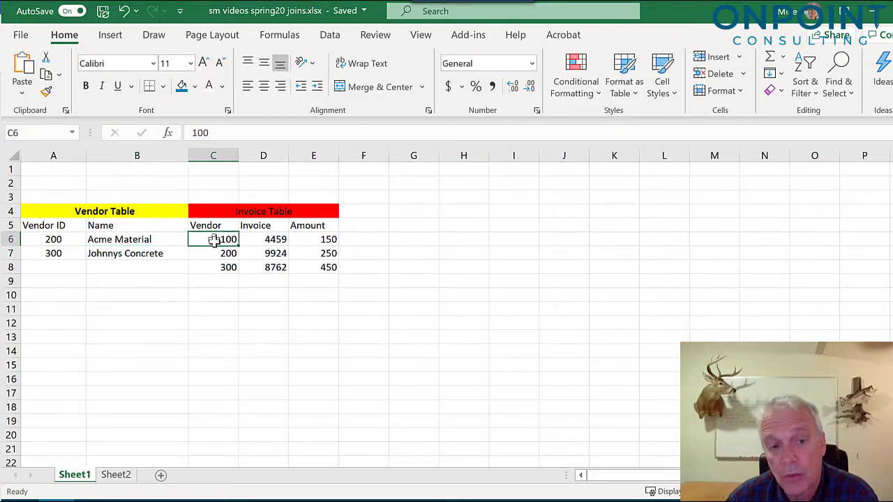
left_click(217, 253)
left_click(222, 267)
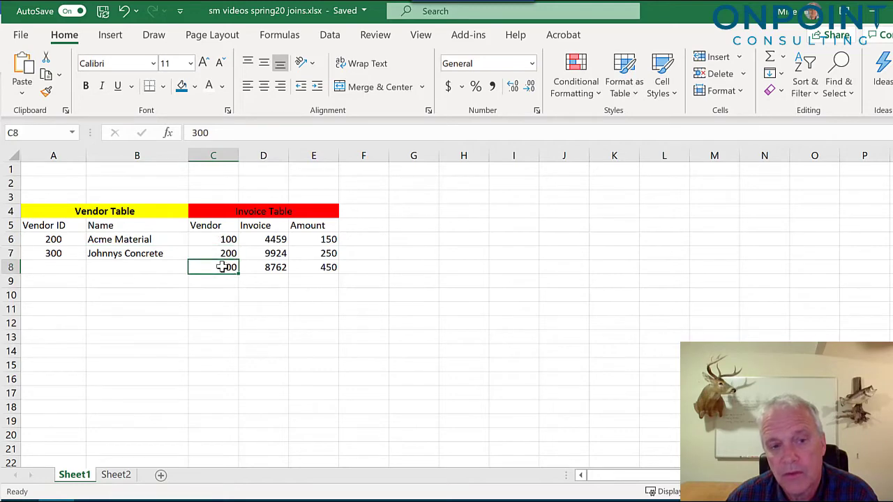
Step: AutoSum the Invoice Table amounts into cell E10, giving 850
left_click(312, 295)
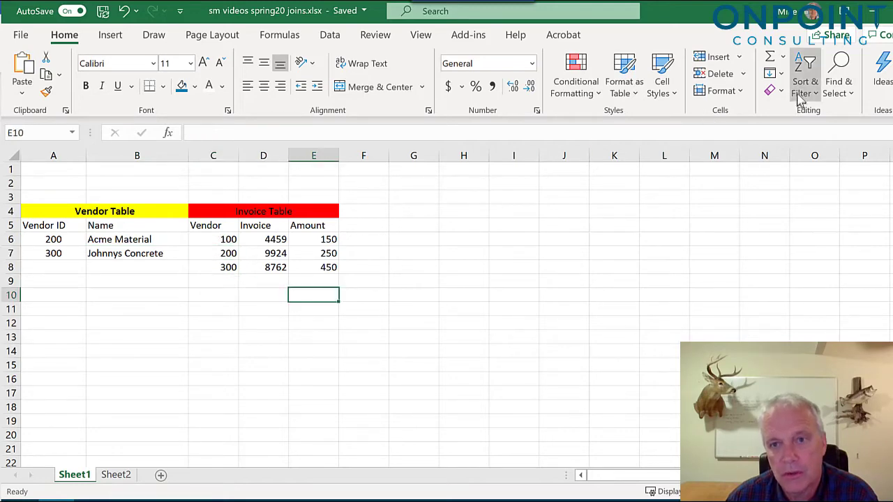
left_click(770, 58)
key("Return")
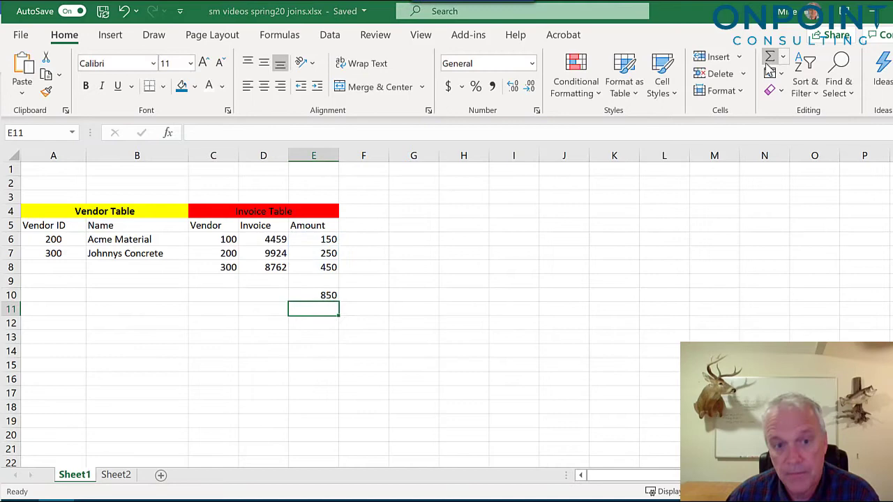
scroll(626, 267, "down", 1)
scroll(625, 267, "up", 1)
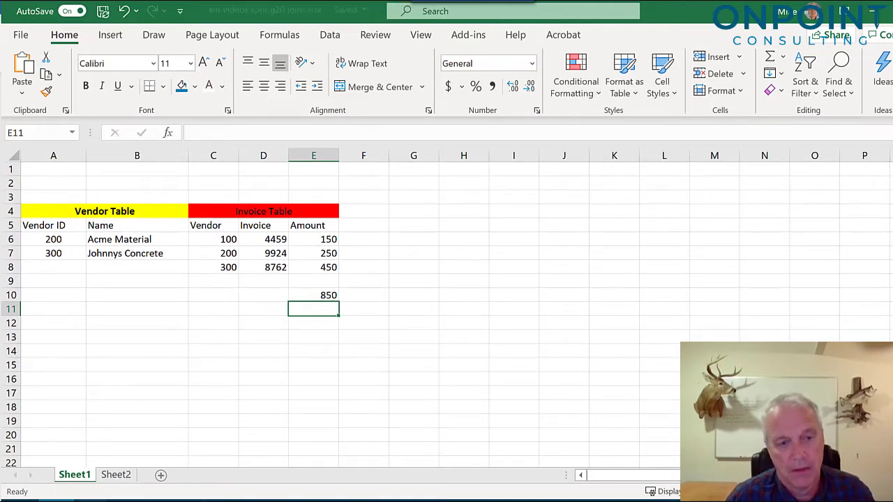
Step: Back in Report4, expand Database Fields and recheck the AP_Invoice–Vendor link in Database Expert
left_click(129, 486)
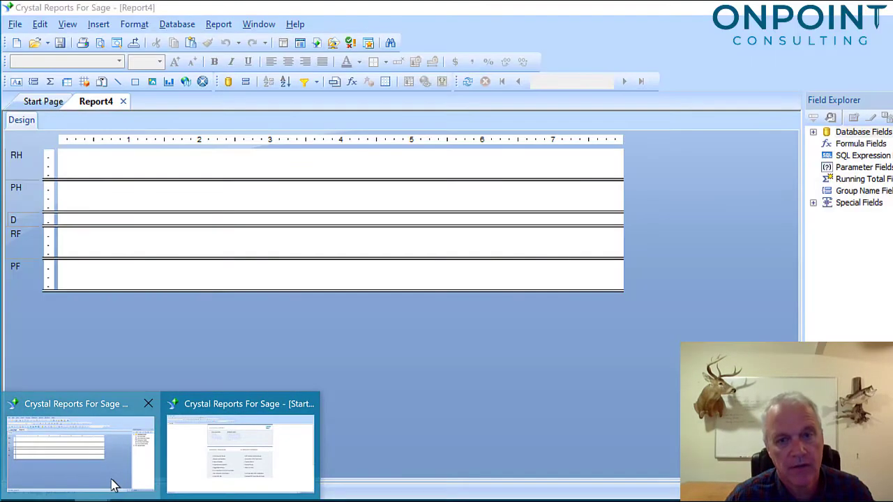
left_click(813, 131)
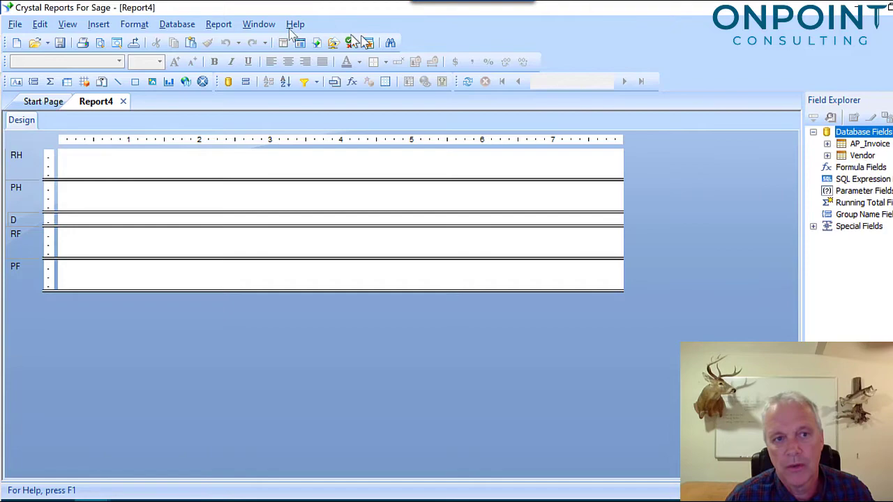
left_click(183, 26)
left_click(194, 44)
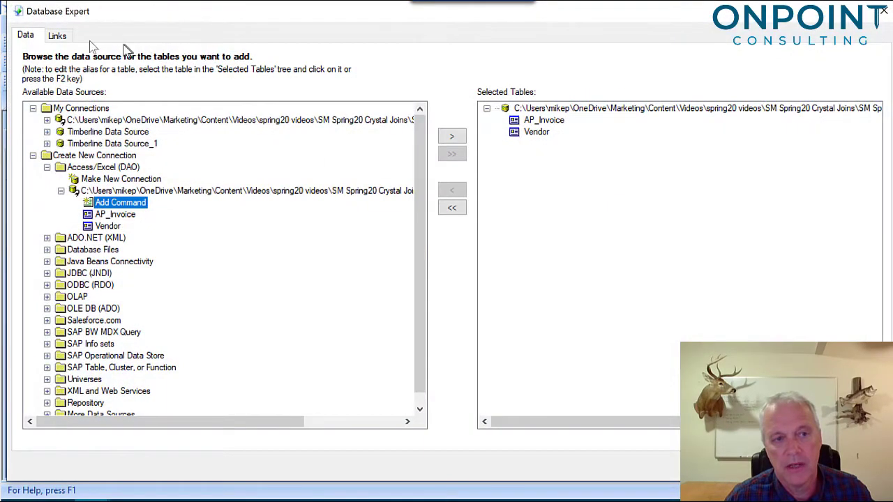
left_click(59, 36)
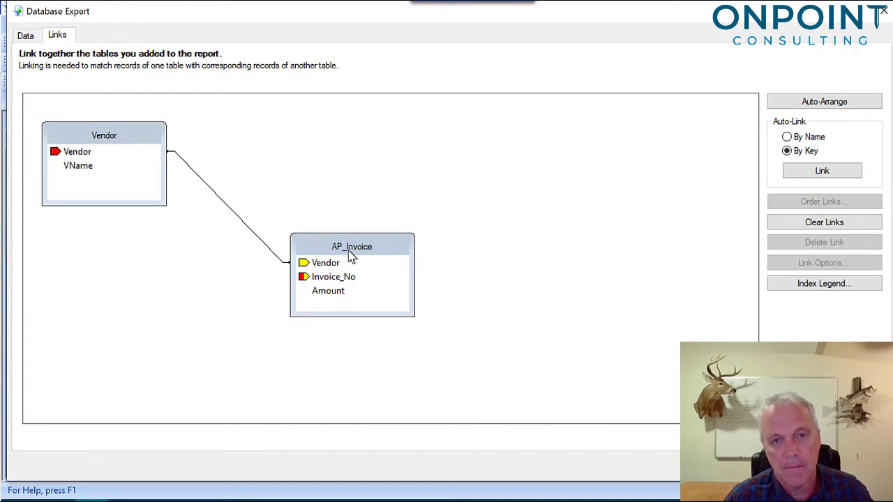
left_click(883, 11)
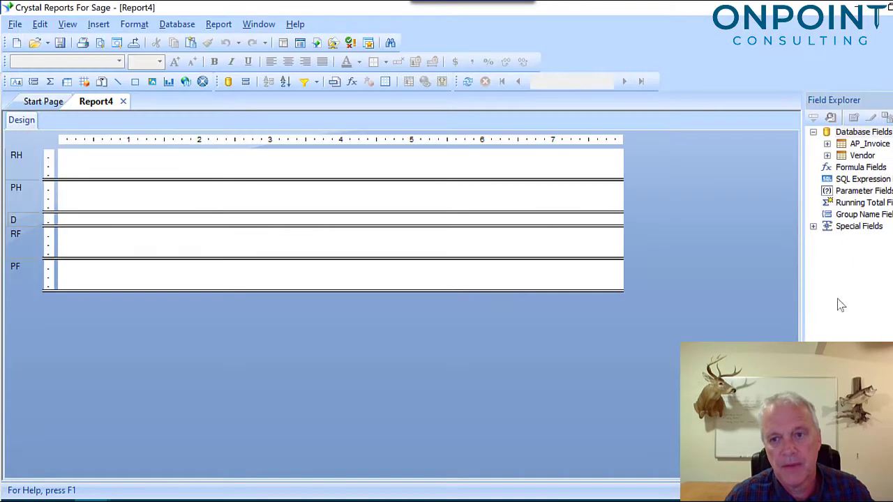
Step: Place AP_Invoice Vendor, Vendor VName, Invoice_No and Amount fields across the Details section
left_click(828, 144)
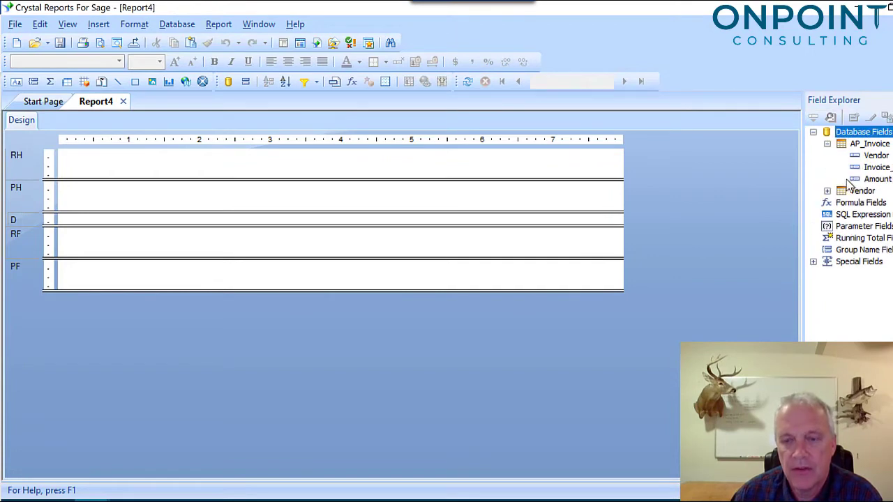
left_click(873, 168)
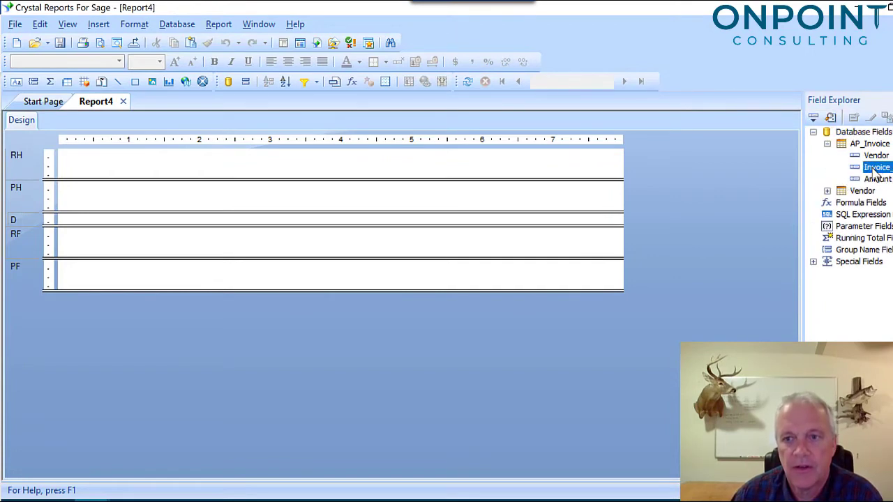
left_click(875, 157)
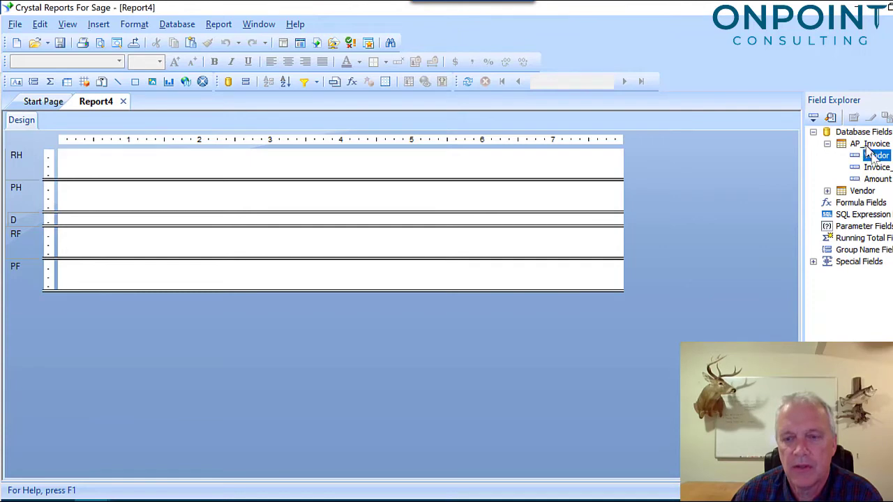
left_click_drag(874, 157, 66, 222)
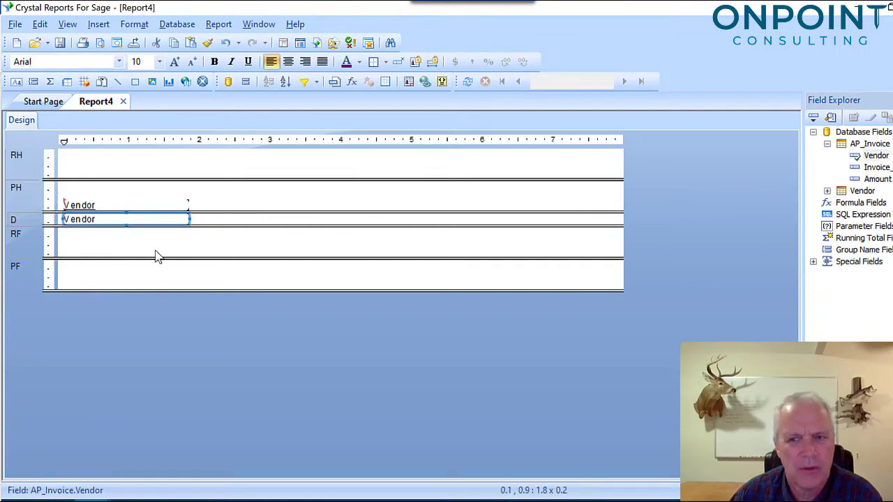
left_click(828, 145)
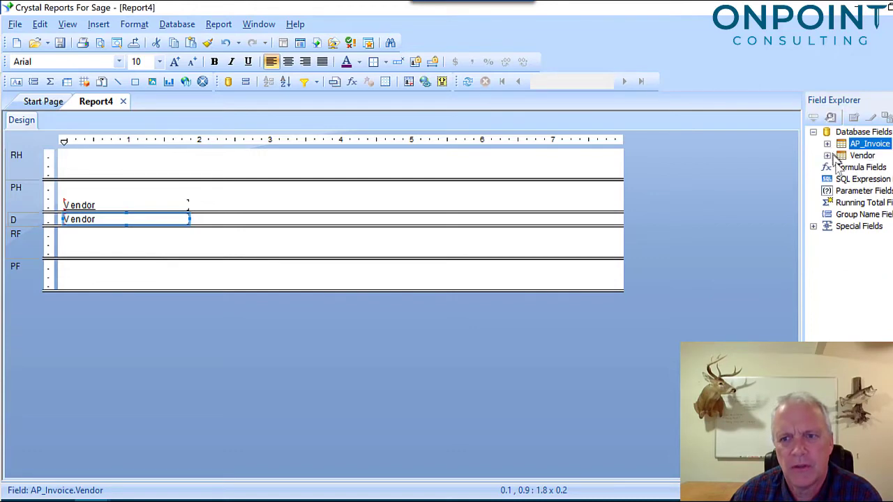
left_click(827, 157)
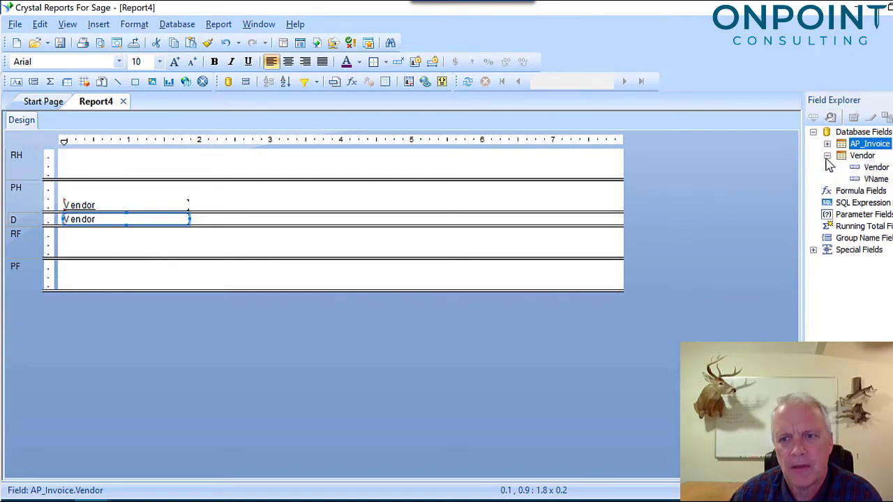
left_click(875, 180)
left_click_drag(879, 180, 195, 220)
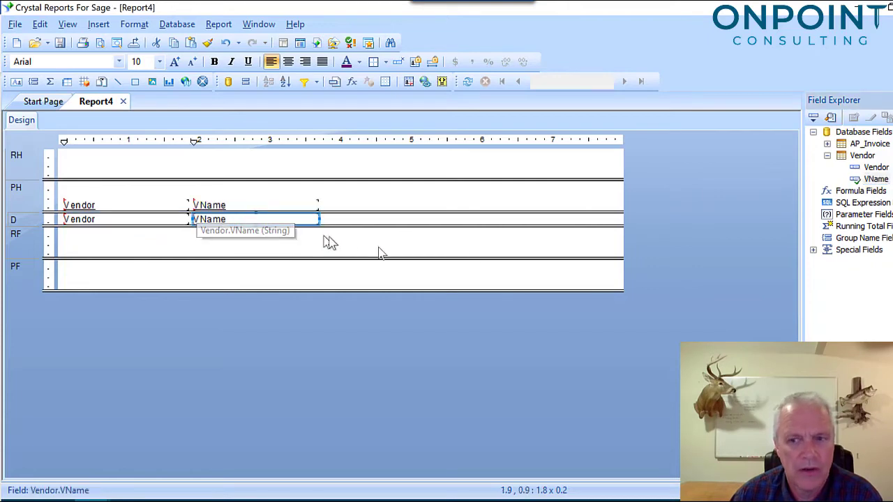
left_click(827, 156)
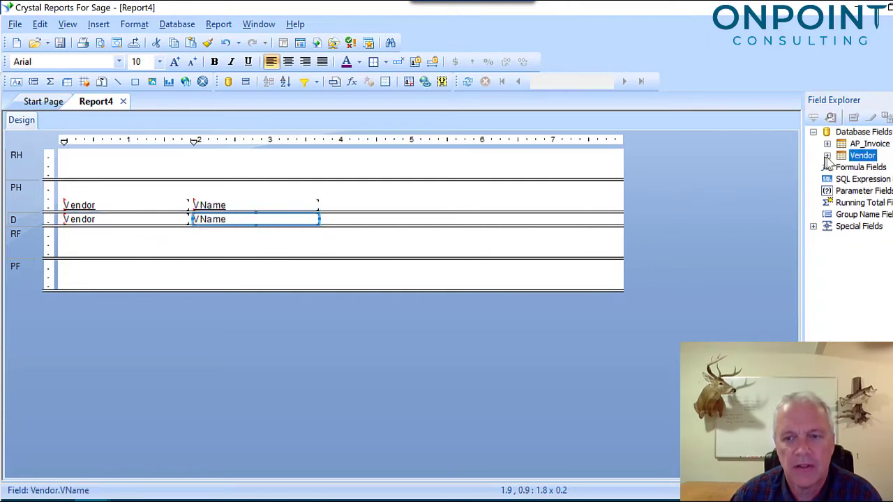
left_click(827, 144)
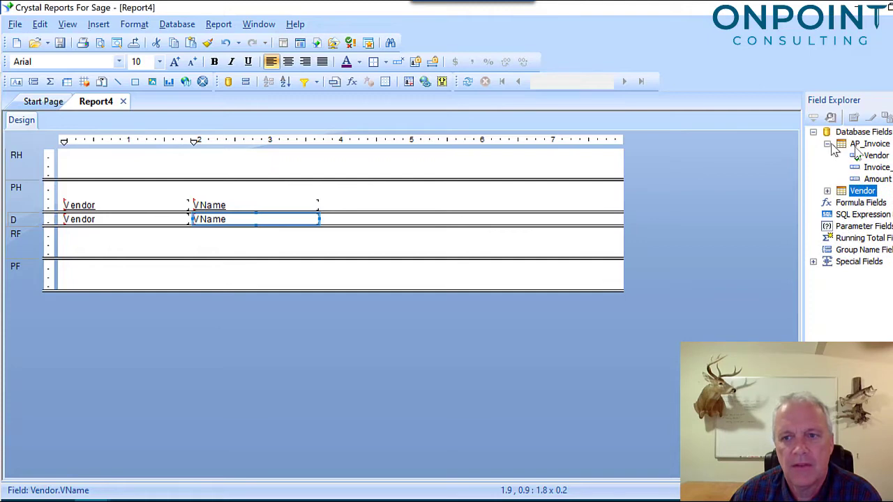
left_click_drag(876, 168, 330, 219)
left_click(876, 180)
left_click_drag(876, 183, 466, 222)
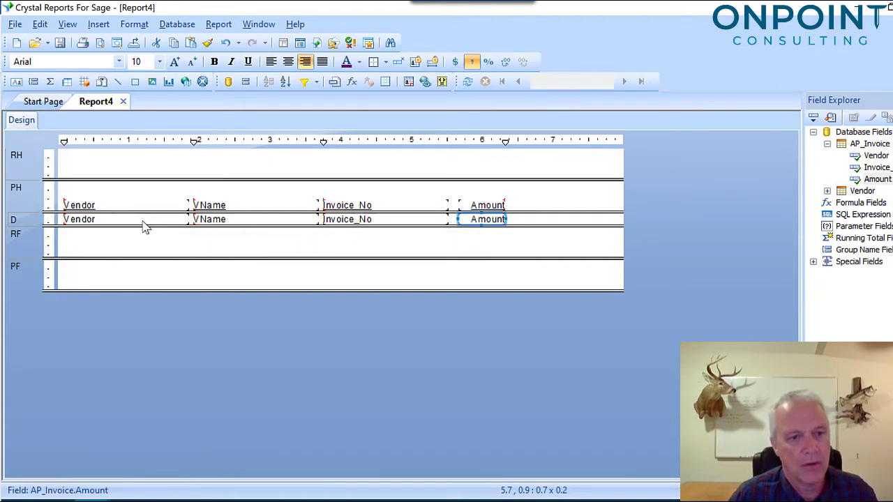
Step: Narrow the Vendor field and pull the VName, Invoice_No and Amount columns closer together
left_click(174, 220)
left_click_drag(188, 219, 111, 219)
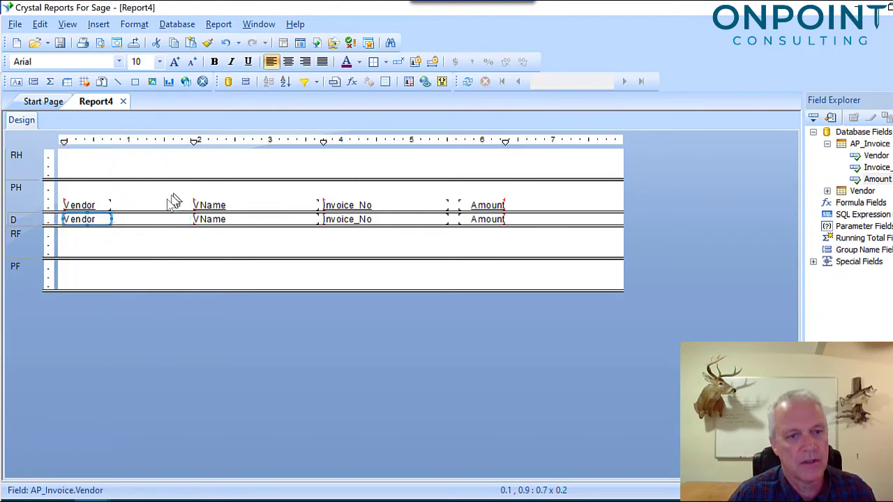
mouse_move(193, 142)
left_mouse_down()
mouse_move(140, 155)
mouse_move(124, 143)
left_mouse_up()
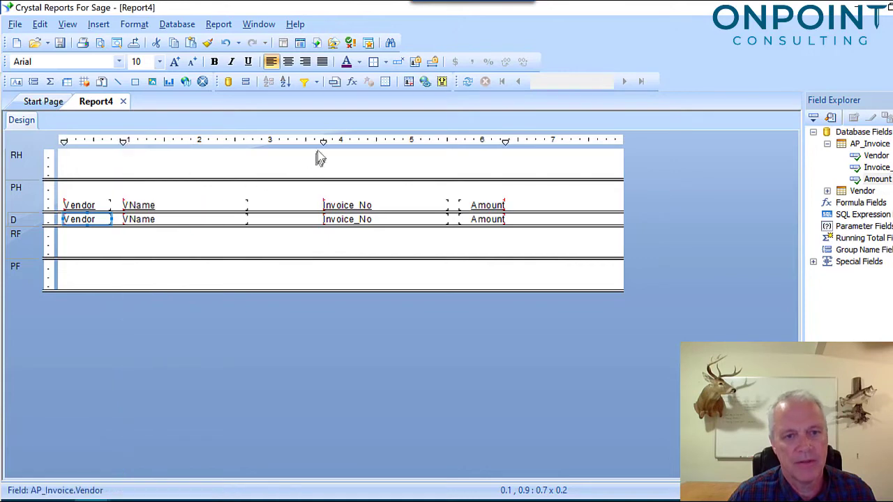
left_click_drag(323, 142, 258, 142)
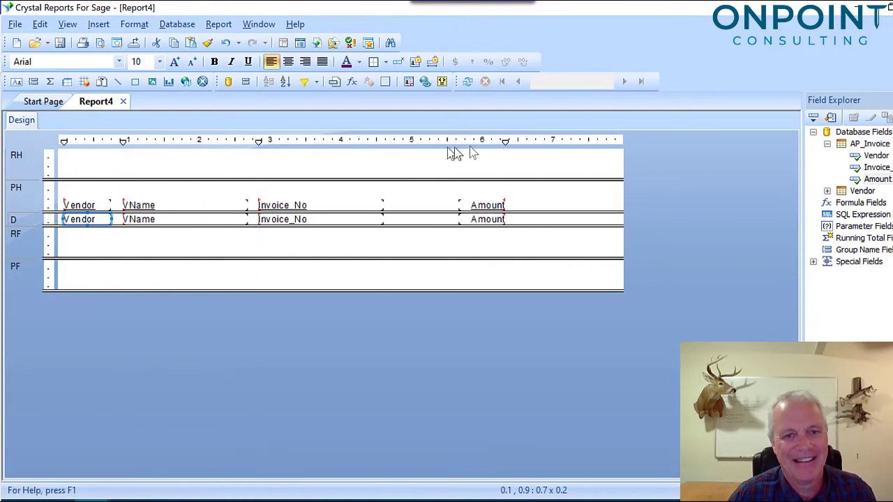
left_click_drag(506, 143, 442, 143)
Step: Add a Sum of AP_Invoice.Amount grand total and preview the two invoices totalling 700.00
right_click(412, 220)
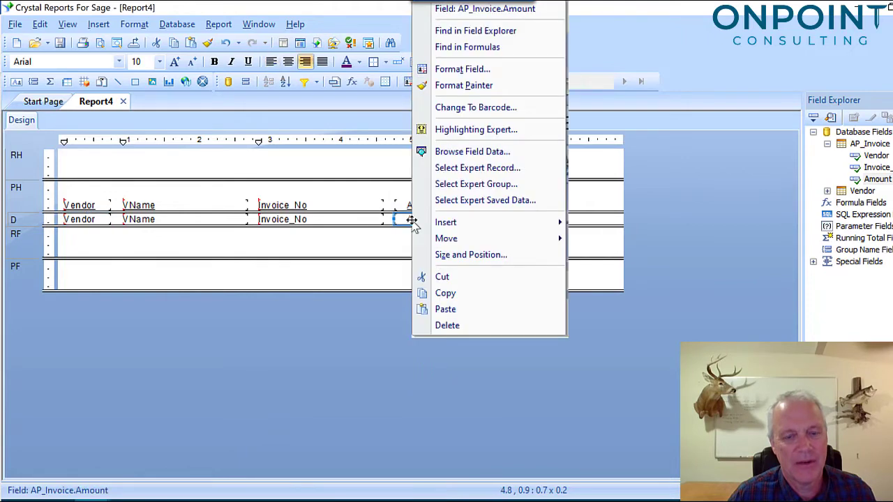
mouse_move(421, 223)
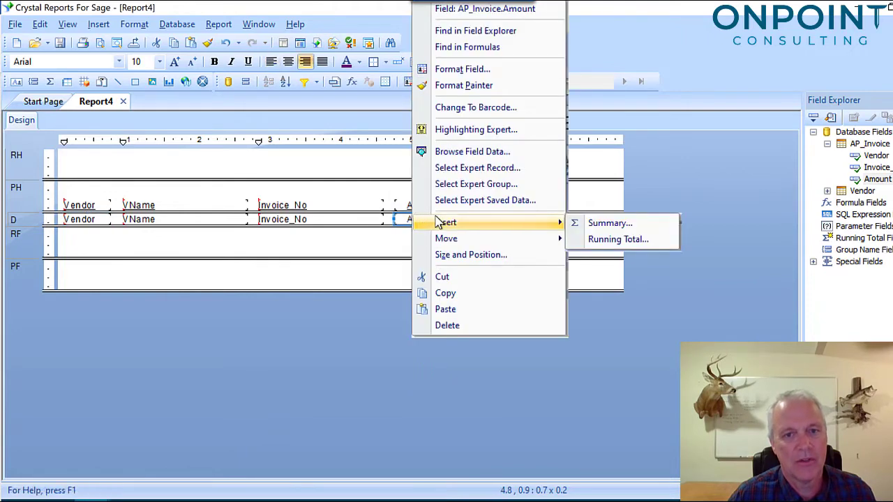
left_click(591, 224)
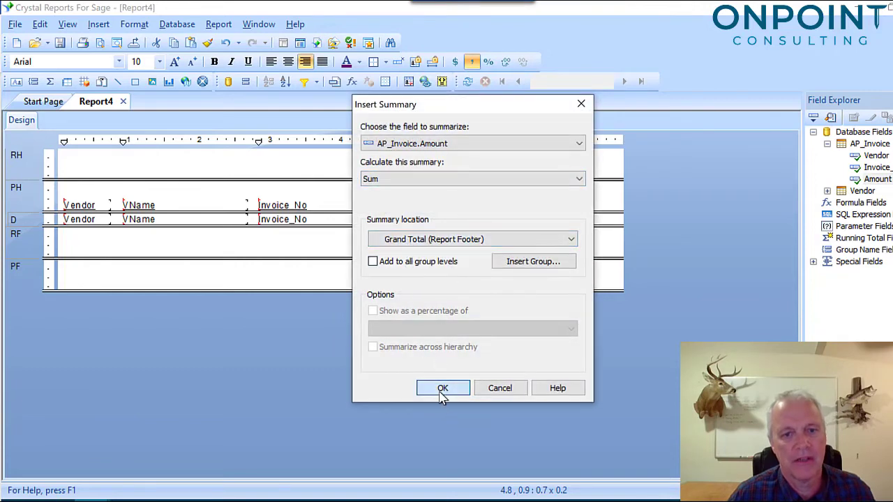
left_click(442, 389)
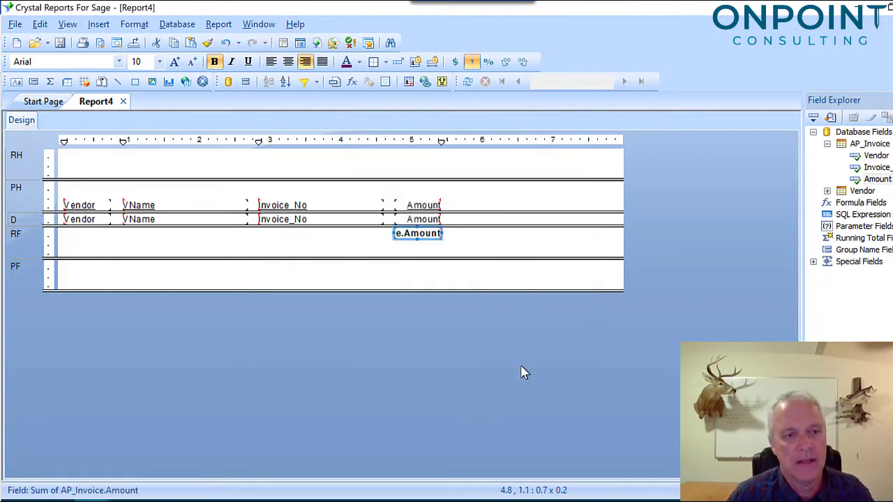
left_click(466, 82)
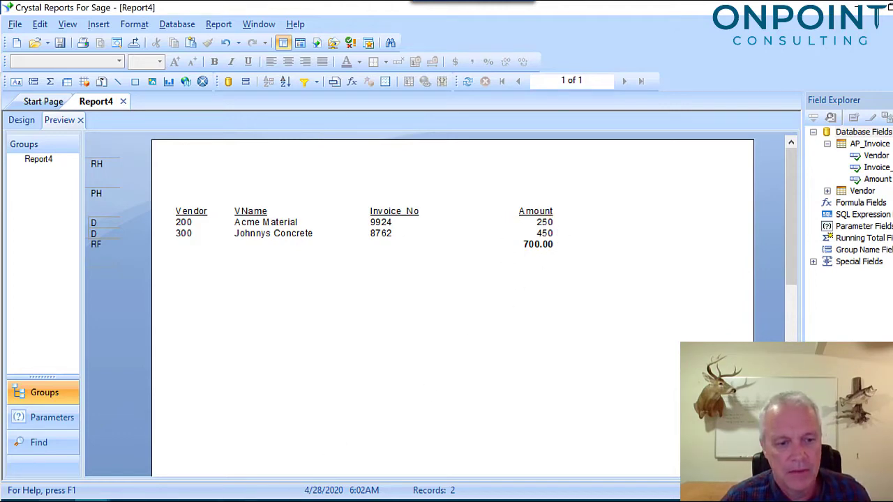
key("alt+Tab")
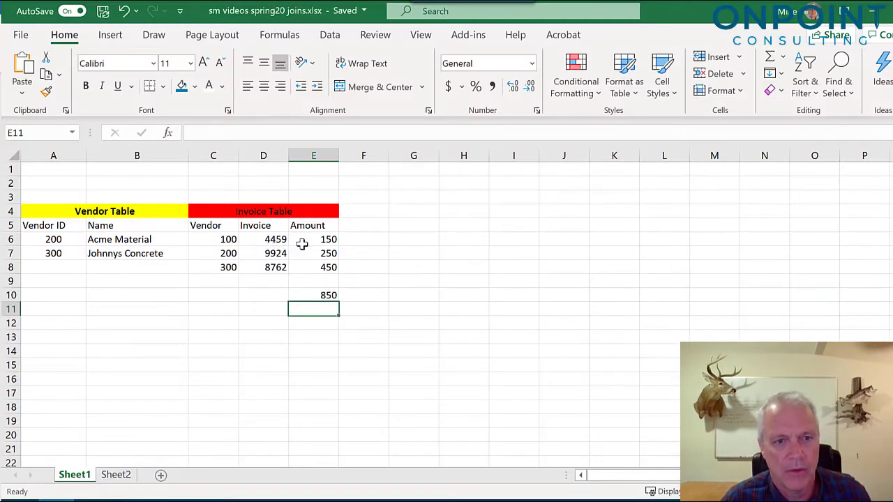
left_click(331, 295)
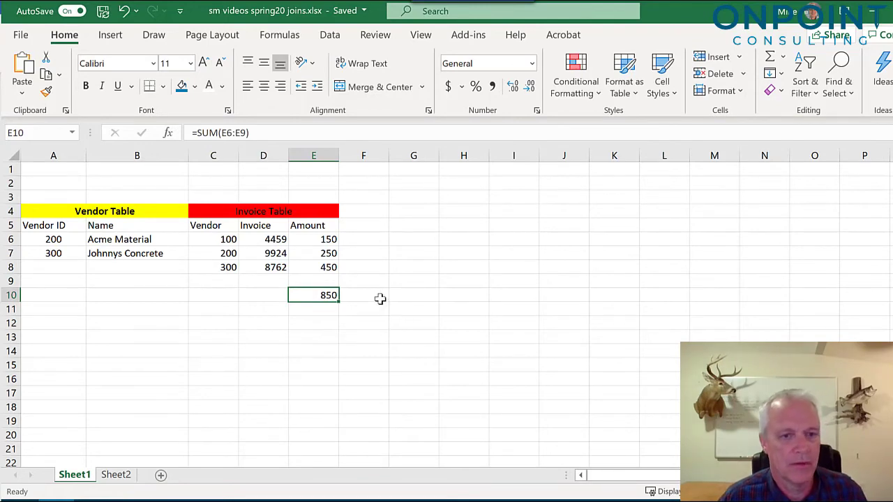
left_click_drag(221, 238, 315, 237)
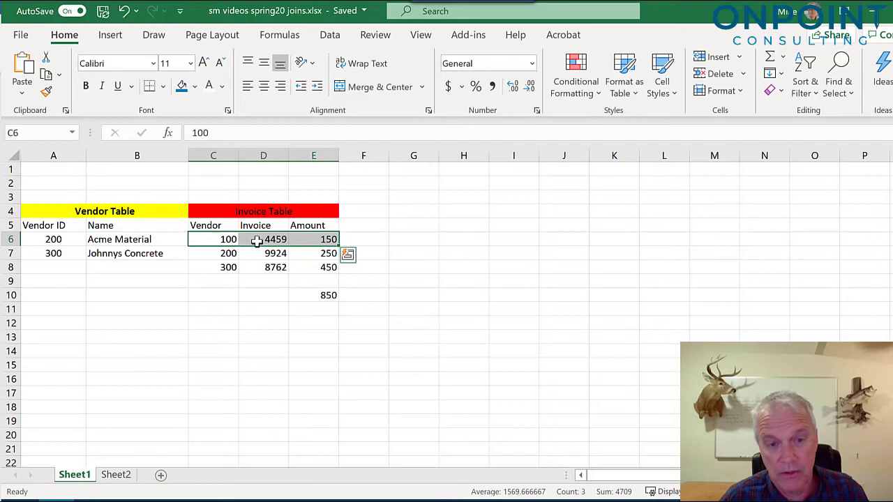
Step: Show Sheet2's join comparison tables and point out the Vendor Table and Invoice Table headings
left_click(116, 475)
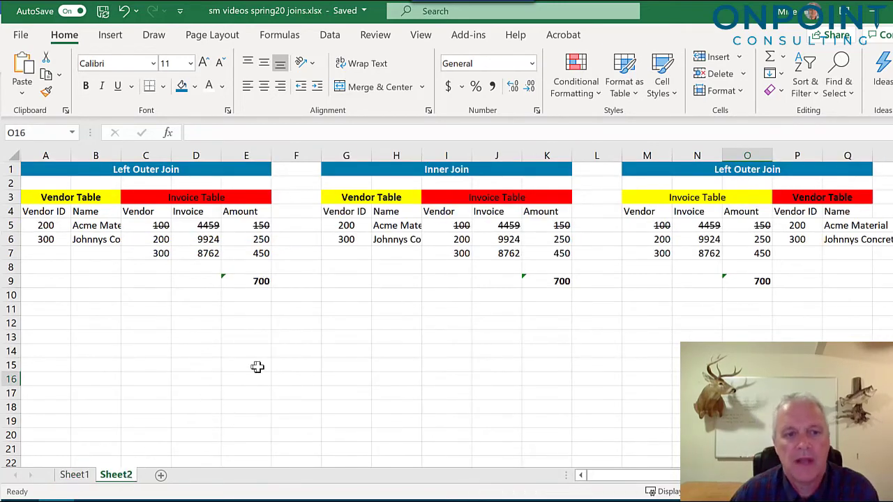
left_click(70, 198)
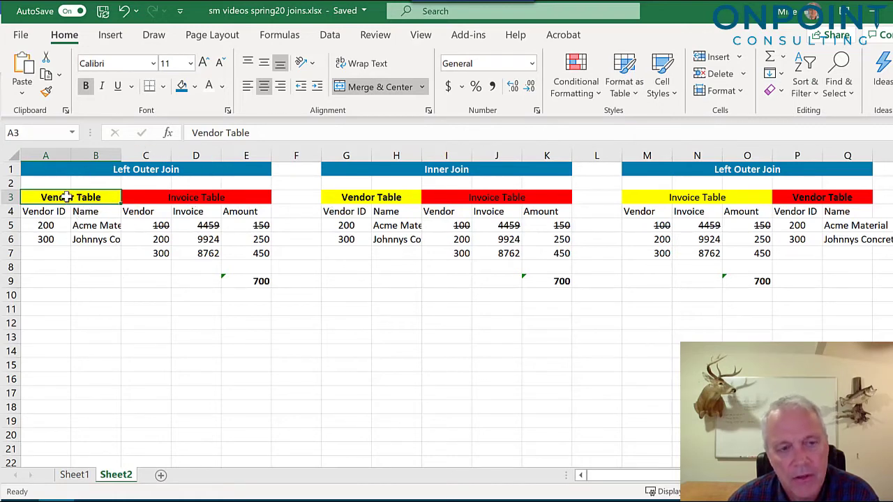
left_click(174, 197)
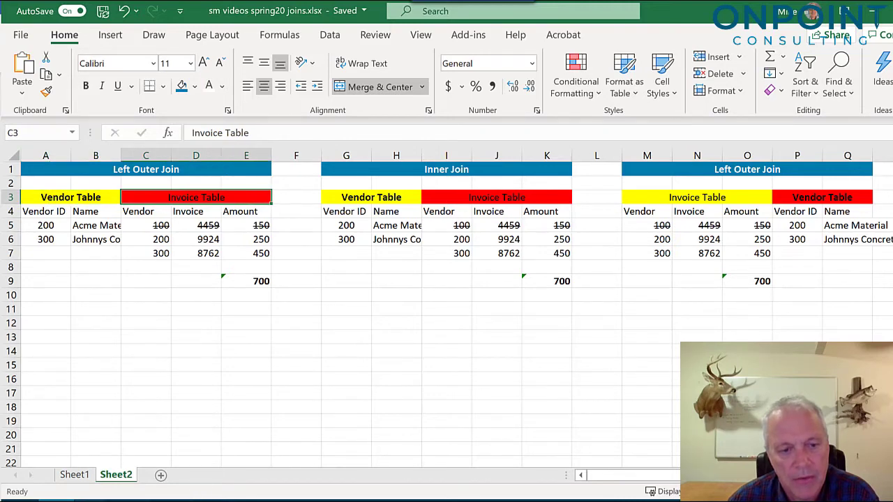
Step: Switch the Crystal report to Design view and open the Database Expert
left_click(108, 480)
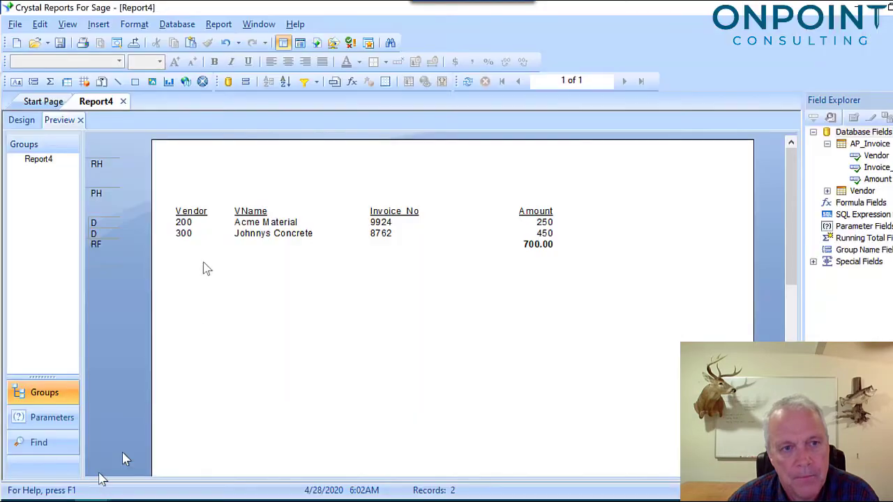
left_click(26, 122)
left_click(181, 25)
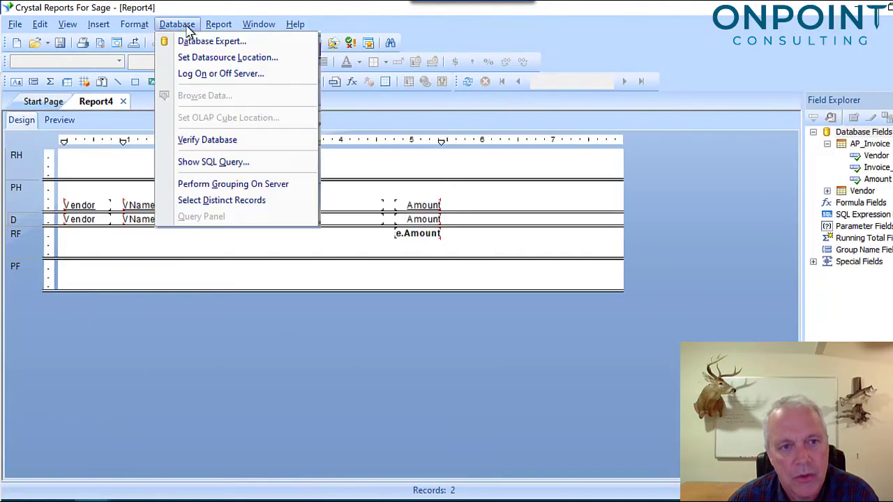
left_click(189, 41)
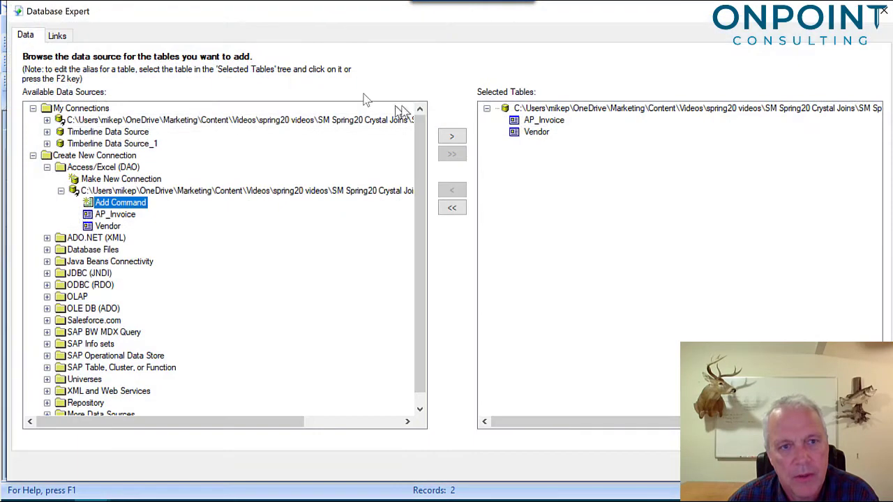
Step: Inspect the Vendor–AP_Invoice link's join options, currently Inner Join, then return to Excel
left_click(62, 35)
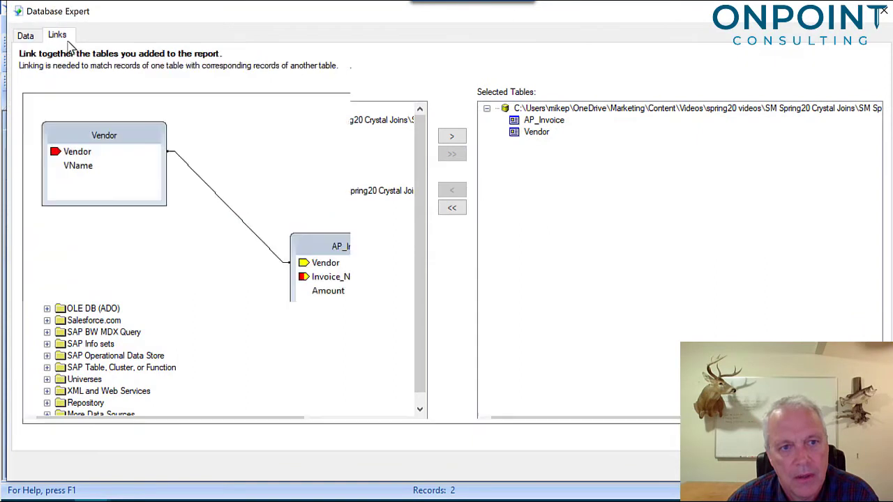
left_click(101, 140)
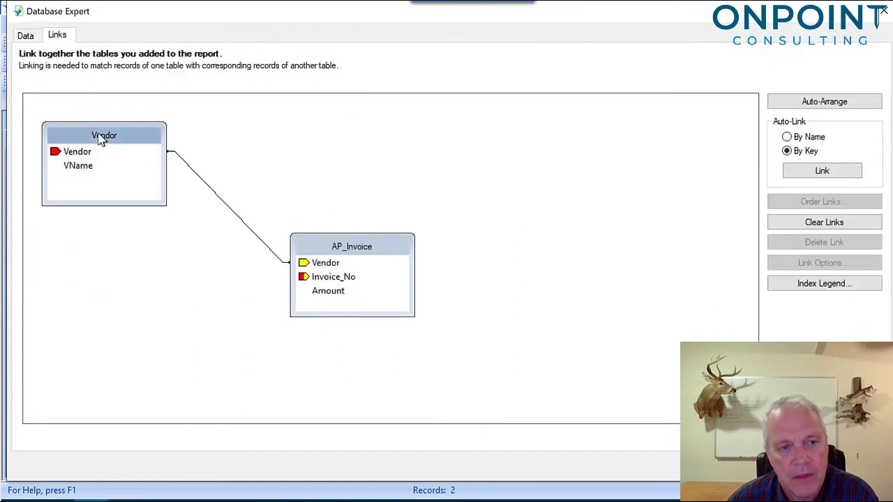
left_click(350, 253)
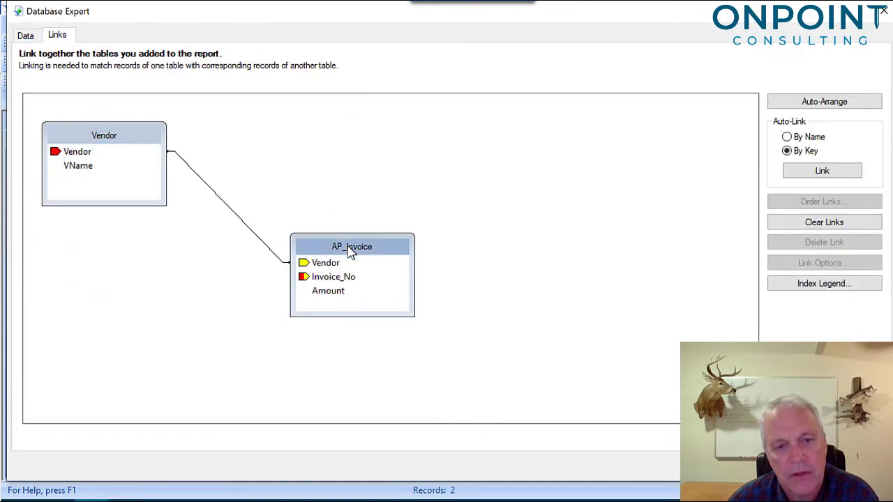
double_click(257, 241)
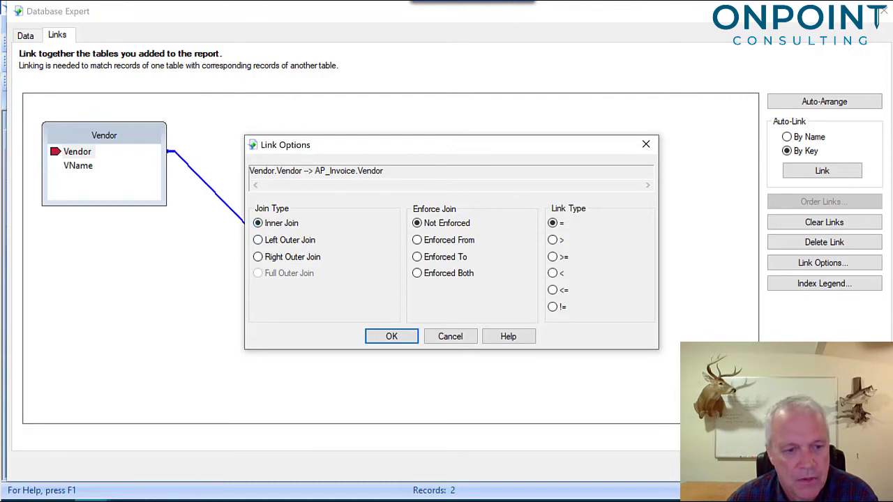
left_click(56, 500)
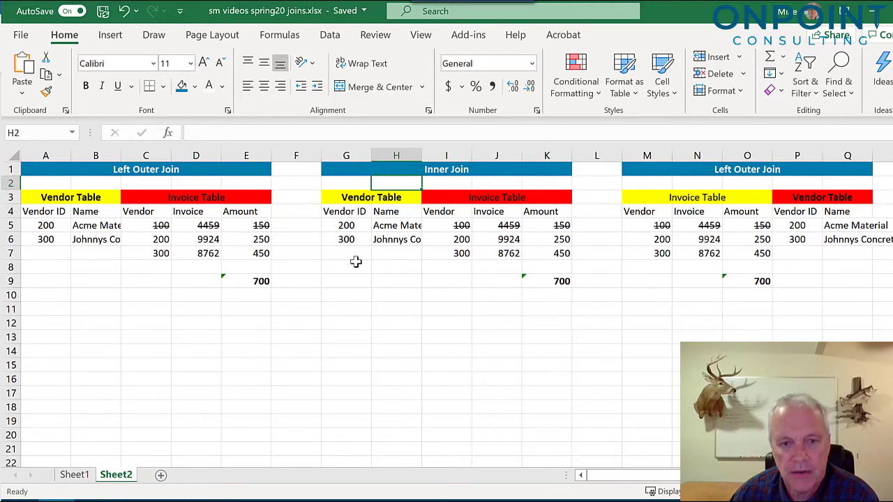
Step: Trace the inner join: vendors 200 and 300, their invoices, and amounts 250 and 450 totalling 700
left_click(347, 227)
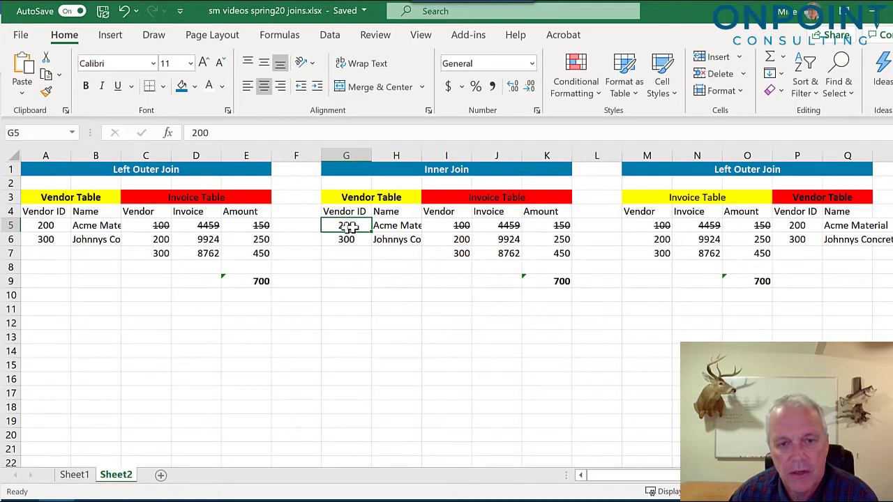
left_click(455, 239)
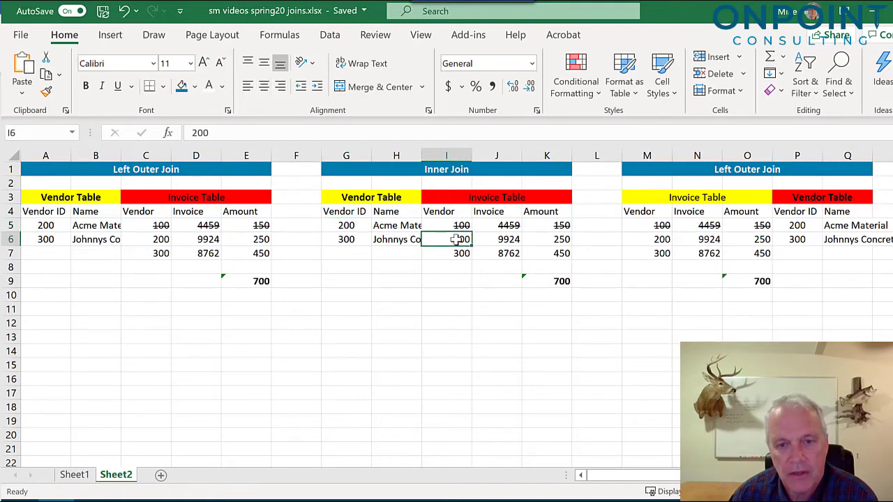
left_click(545, 239)
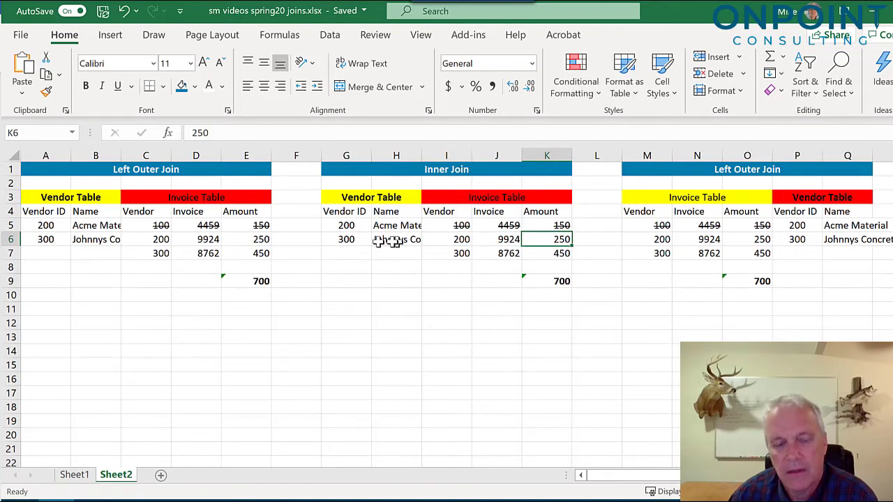
left_click(348, 239)
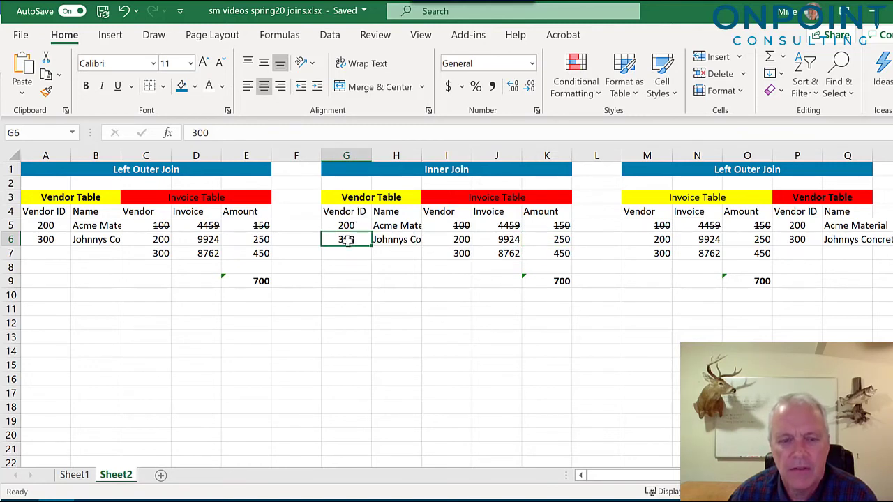
left_click(446, 253)
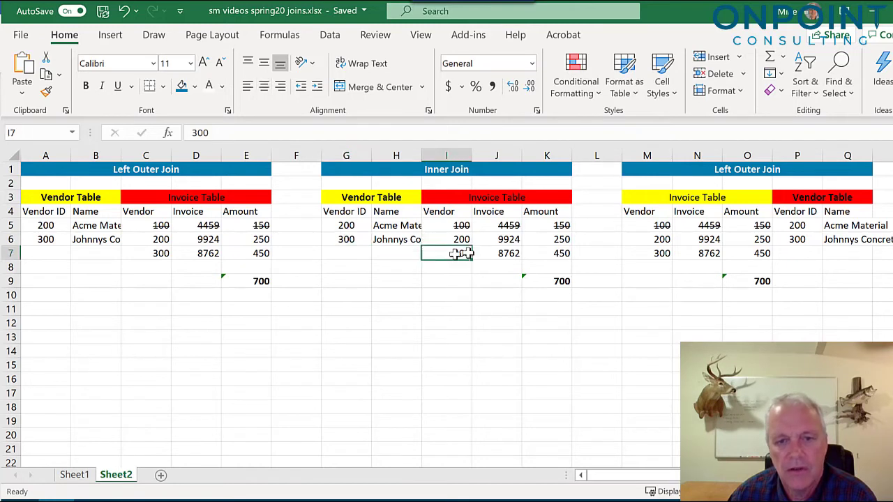
left_click(547, 281)
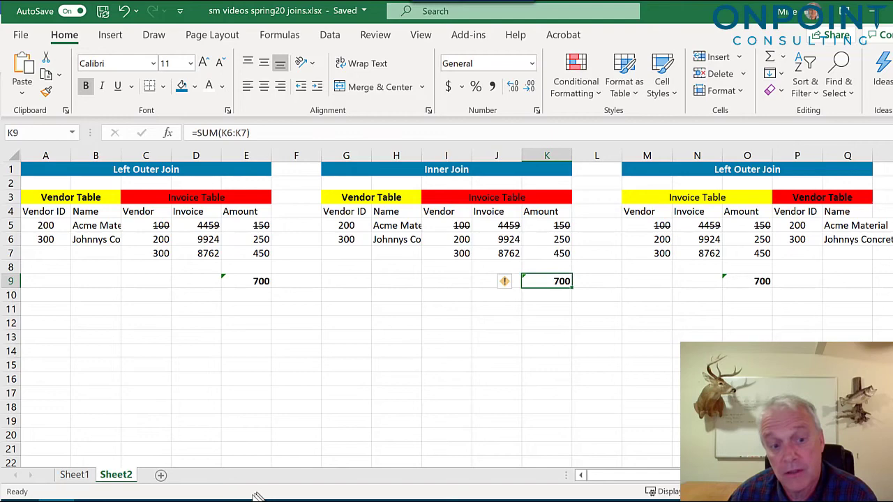
Step: Close the Crystal join options unchanged and preview the report again
key("alt+Tab")
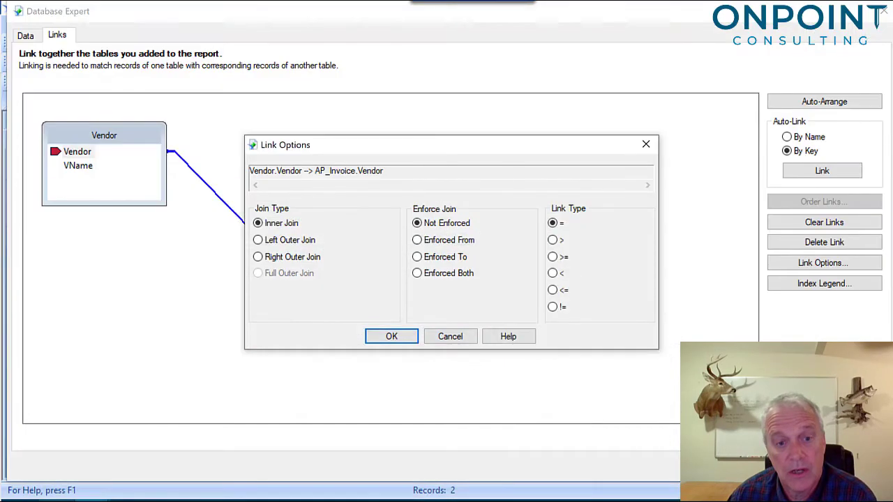
left_click(444, 337)
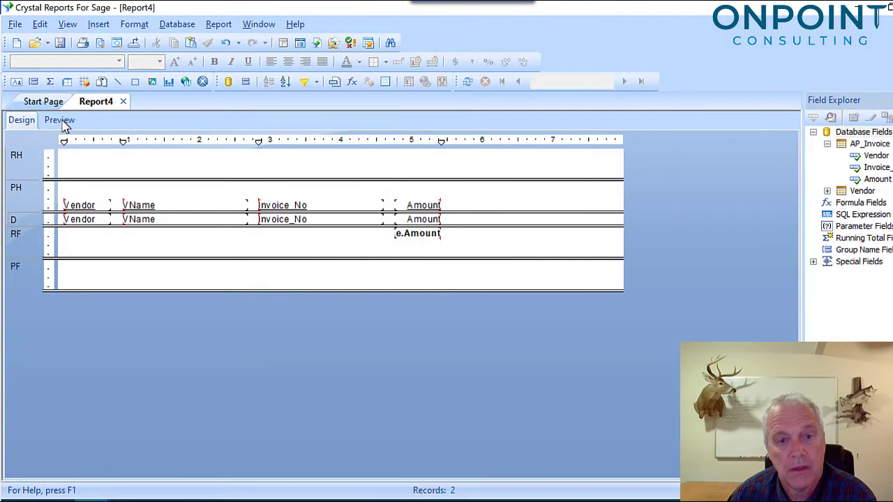
left_click(59, 121)
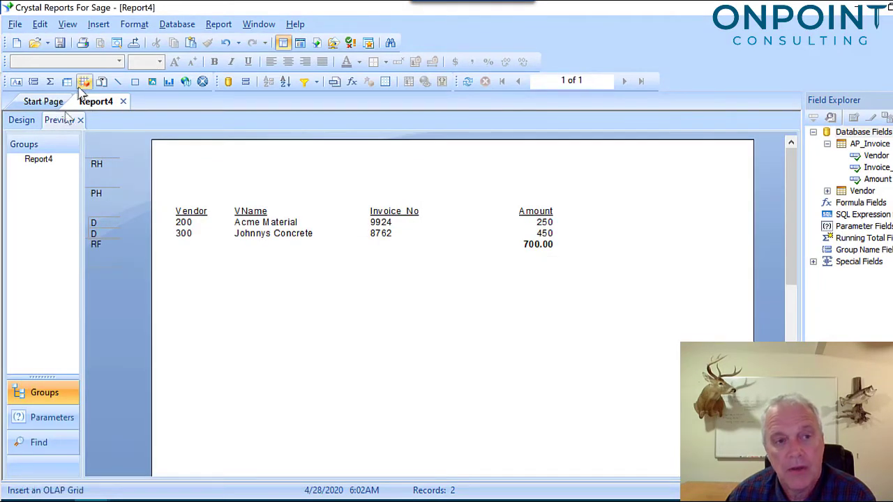
Step: Set the Vendor–AP_Invoice link to Left Outer Join and refresh; the report still totals 700.00
left_click(177, 24)
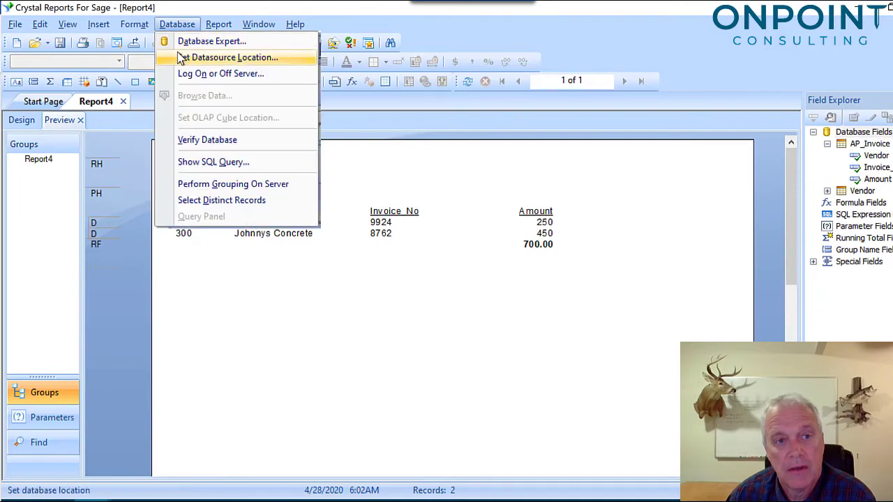
left_click(183, 41)
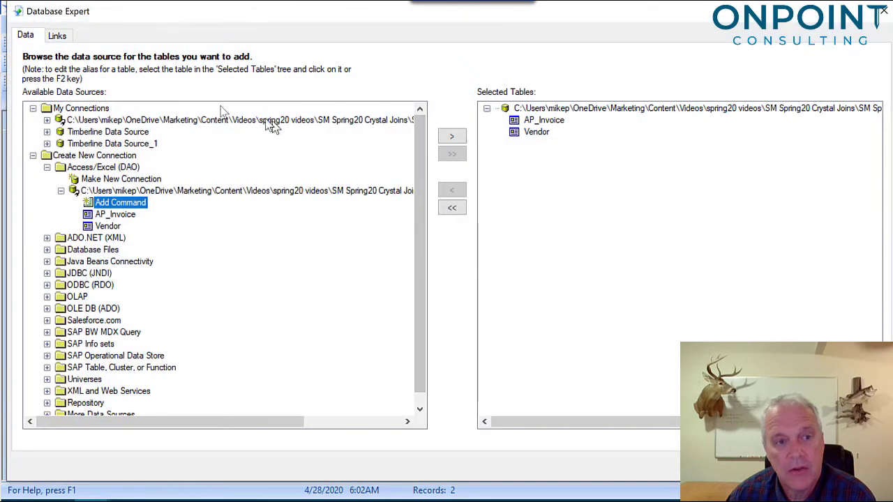
left_click(69, 37)
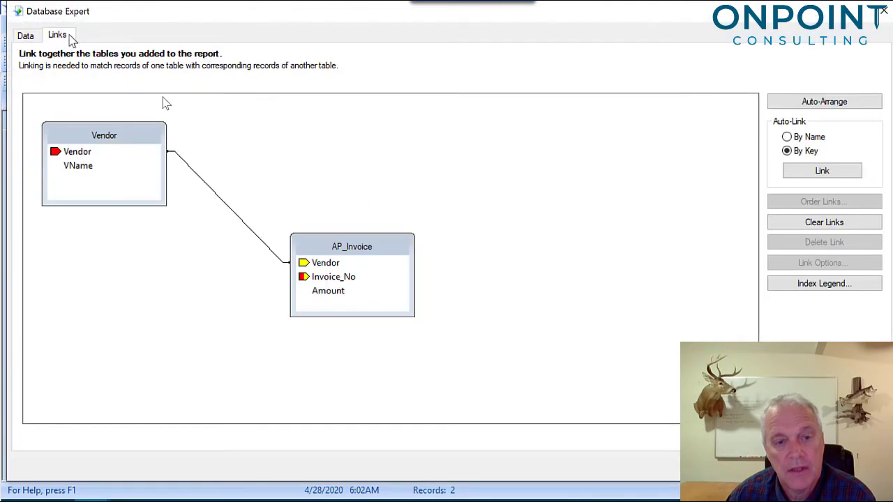
double_click(230, 212)
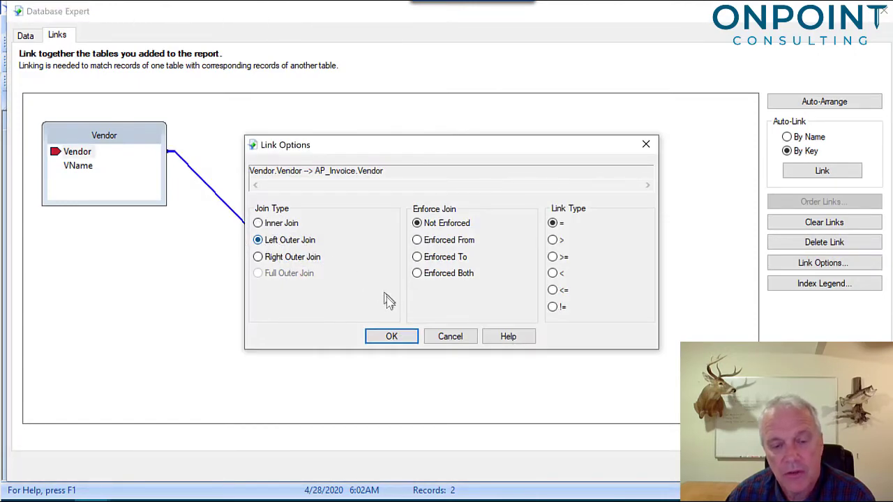
left_click(392, 335)
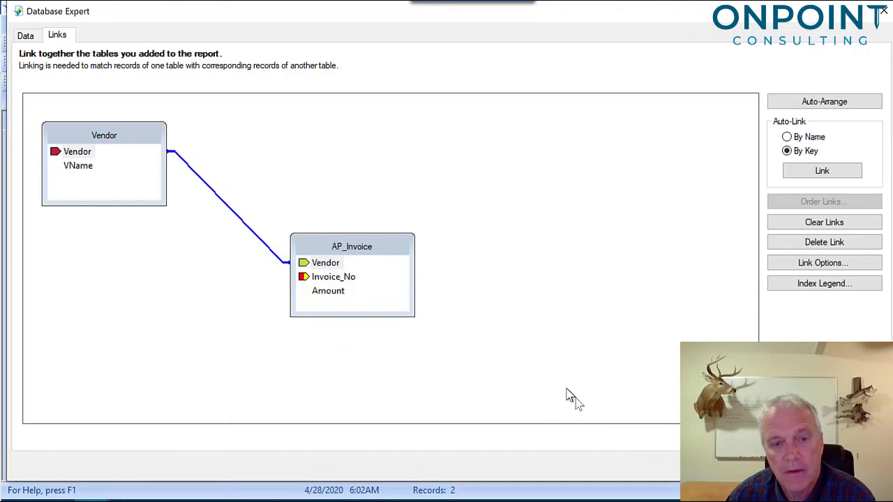
key("Return")
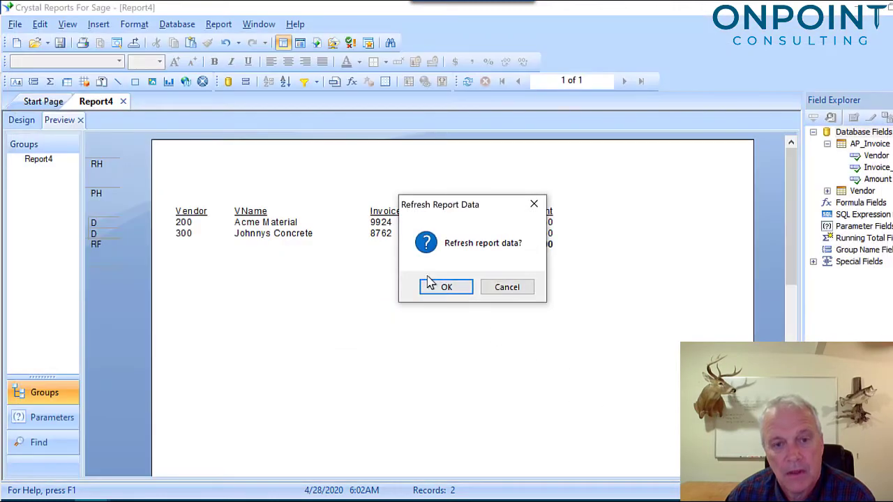
left_click(440, 288)
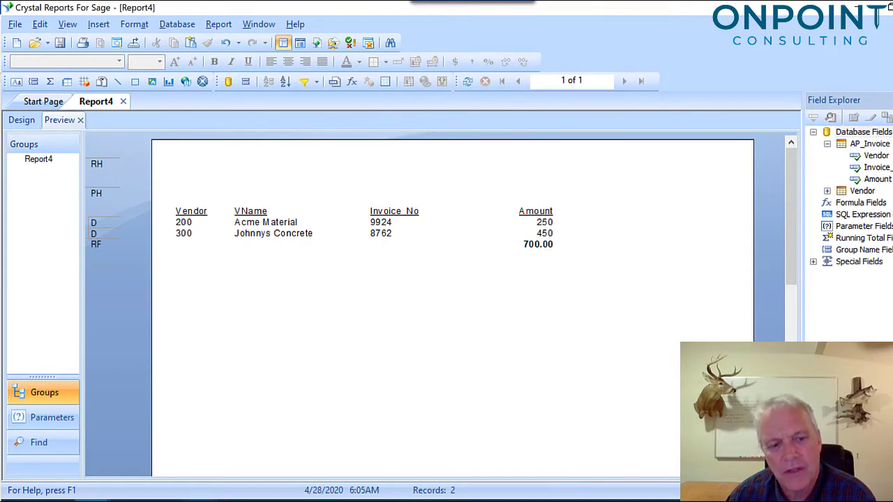
left_click(58, 500)
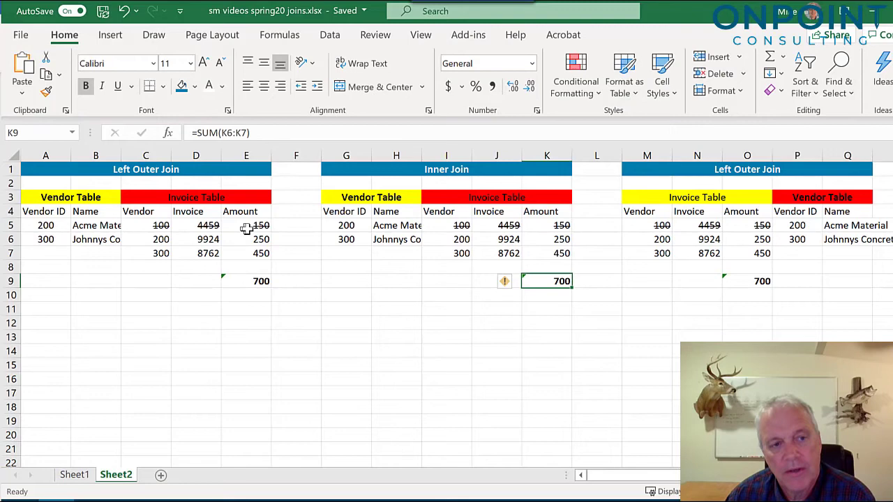
Step: Walk through the Left Outer Join rows: vendors 200 and 300 with 250 and 450, and struck vendor 100
left_click(55, 227)
left_click(51, 239)
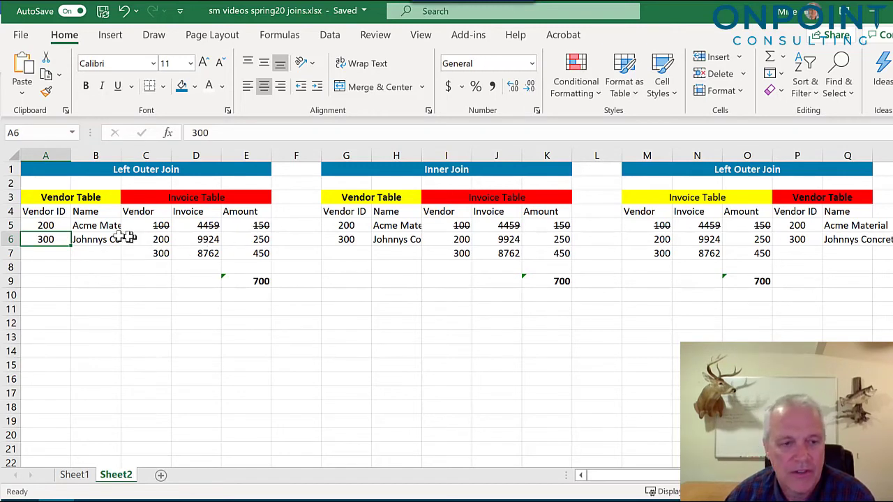
left_click(45, 225)
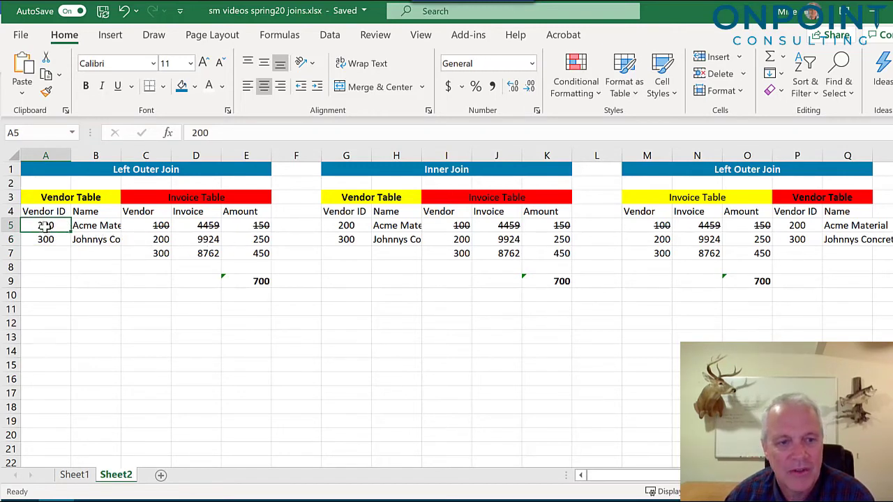
left_click(253, 240)
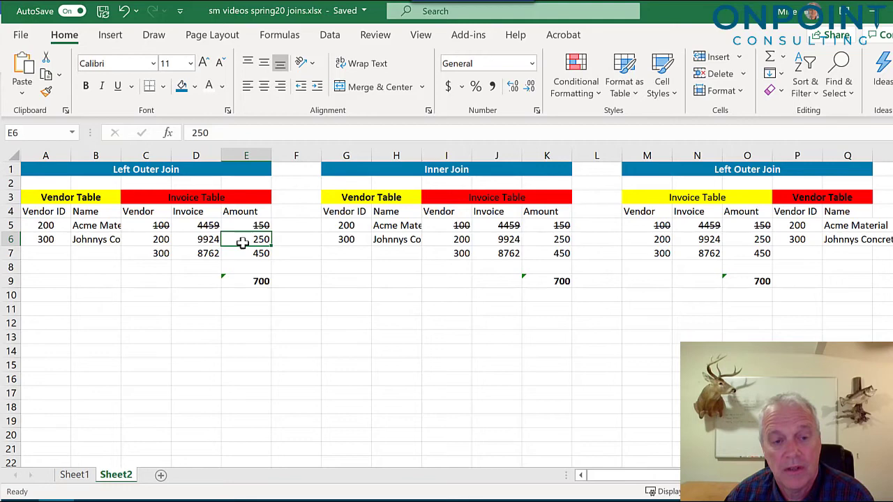
left_click(66, 241)
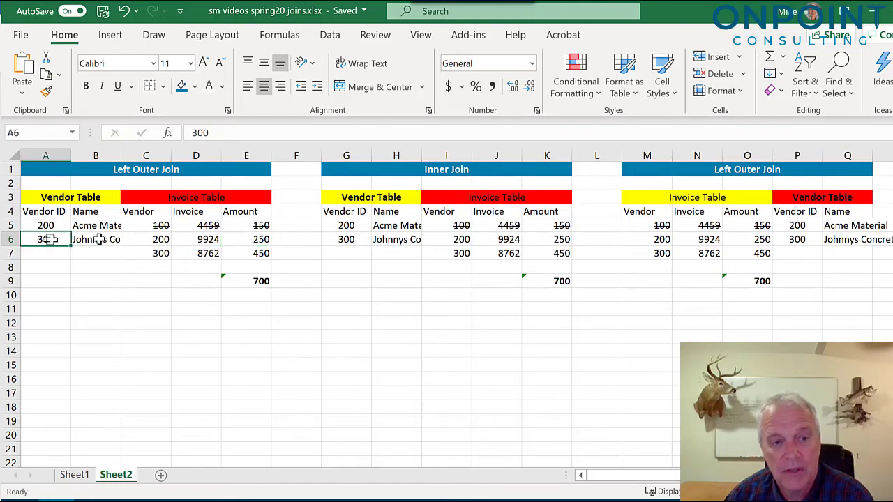
left_click(155, 252)
left_click(256, 256)
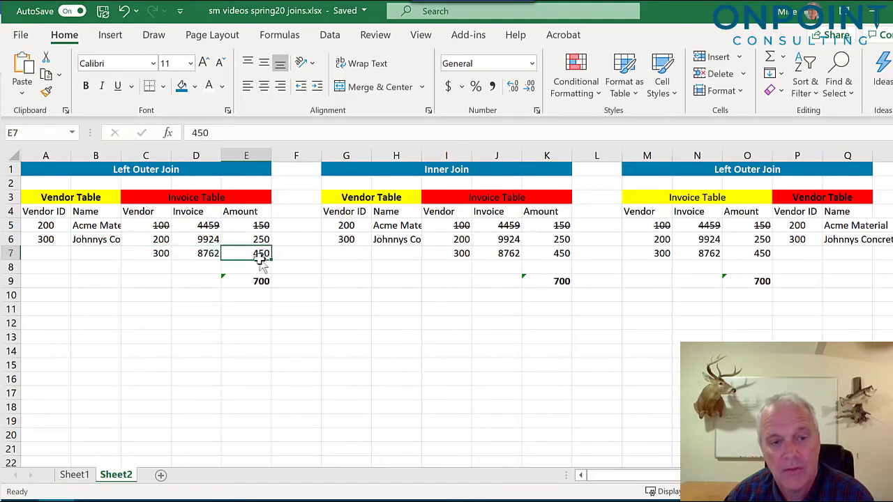
left_click(160, 227)
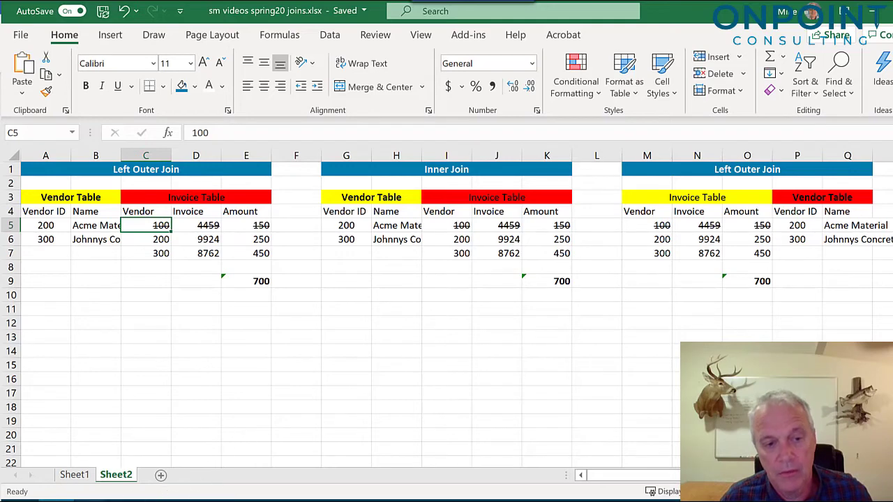
Step: In Report4's Database Expert Links, delete the existing Vendor–AP_Invoice link
left_click(105, 483)
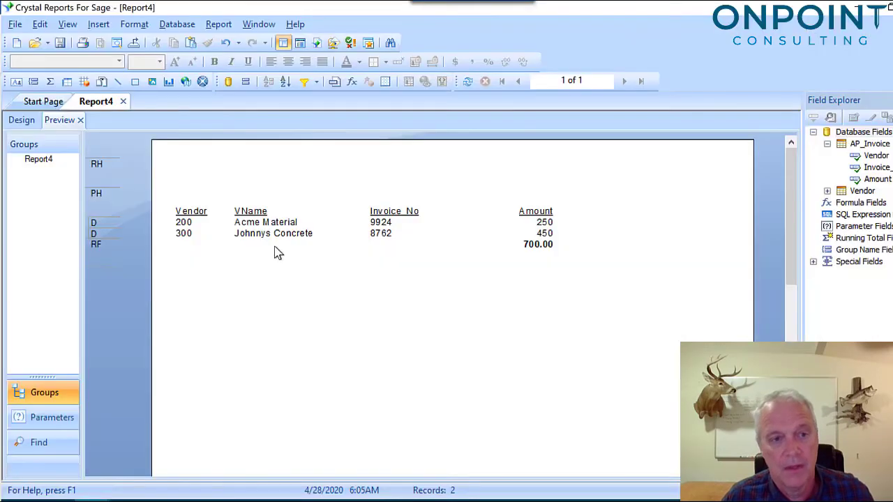
left_click(23, 122)
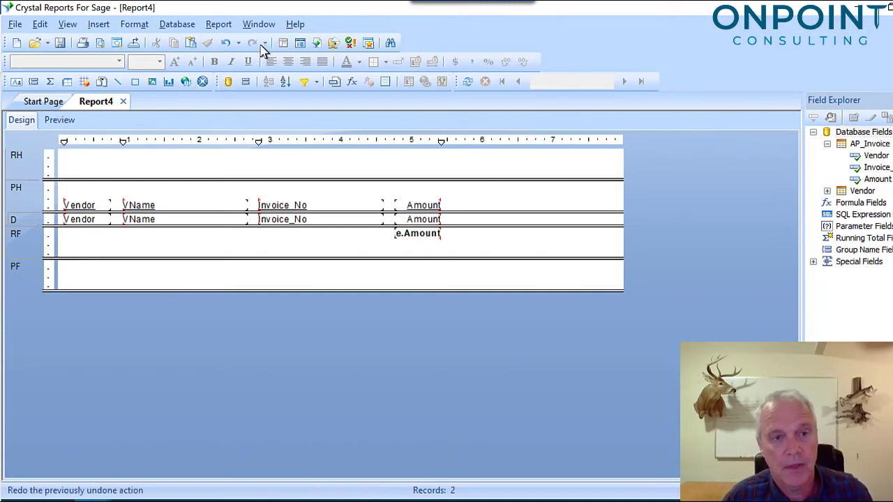
left_click(180, 24)
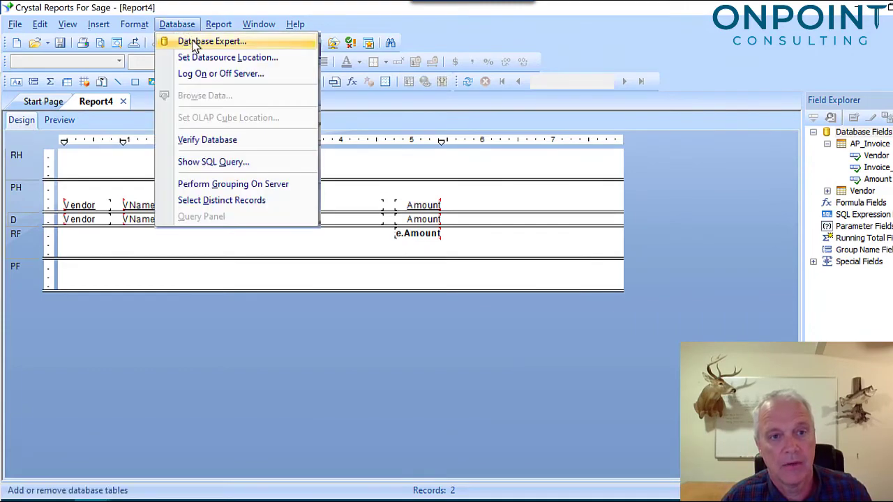
left_click(194, 43)
left_click(70, 39)
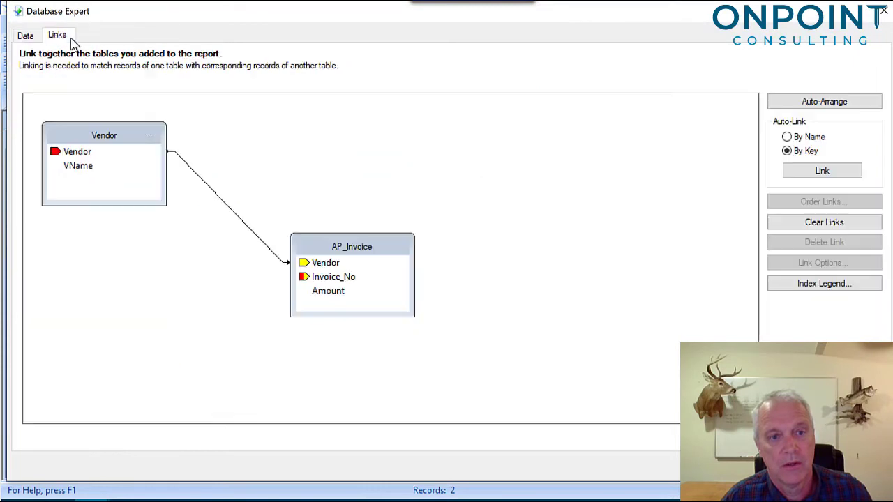
left_click(235, 216)
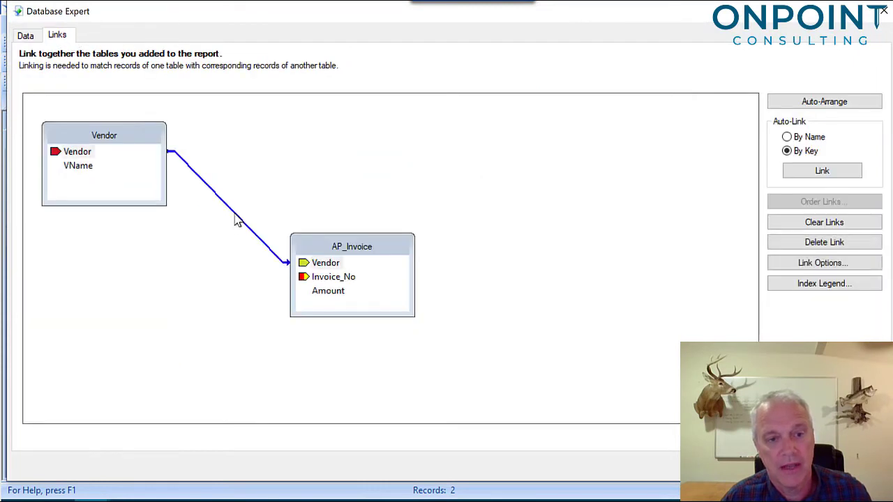
right_click(235, 213)
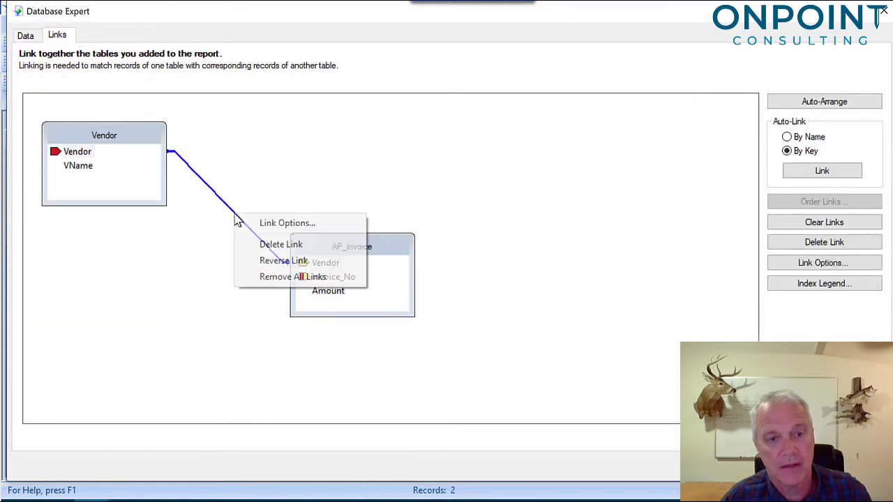
left_click(255, 245)
Step: Rearrange the tables, link AP_Invoice.Vendor to Vendor.Vendor, accept, and refresh the report data
left_click_drag(150, 136, 380, 162)
left_click_drag(322, 252, 106, 145)
left_click_drag(273, 166, 294, 185)
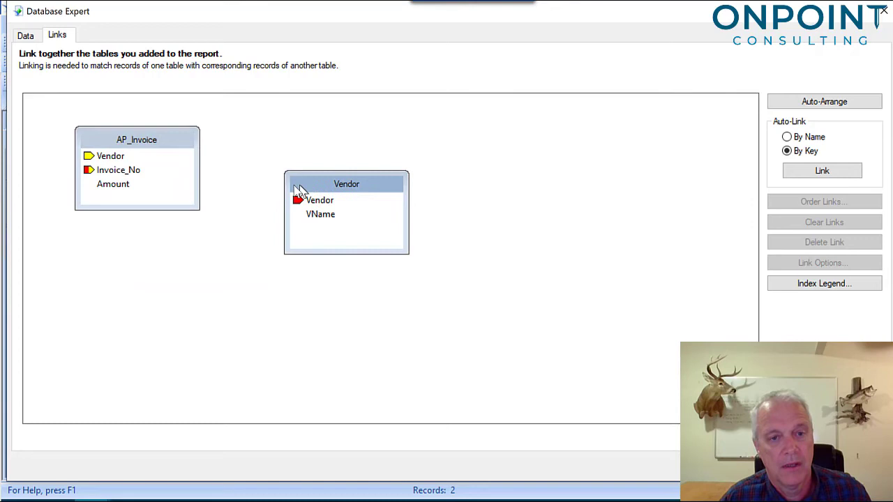
mouse_move(127, 159)
left_mouse_down()
mouse_move(124, 166)
mouse_move(140, 160)
mouse_move(309, 202)
mouse_move(193, 155)
mouse_move(100, 159)
mouse_move(319, 199)
mouse_move(334, 228)
left_mouse_up()
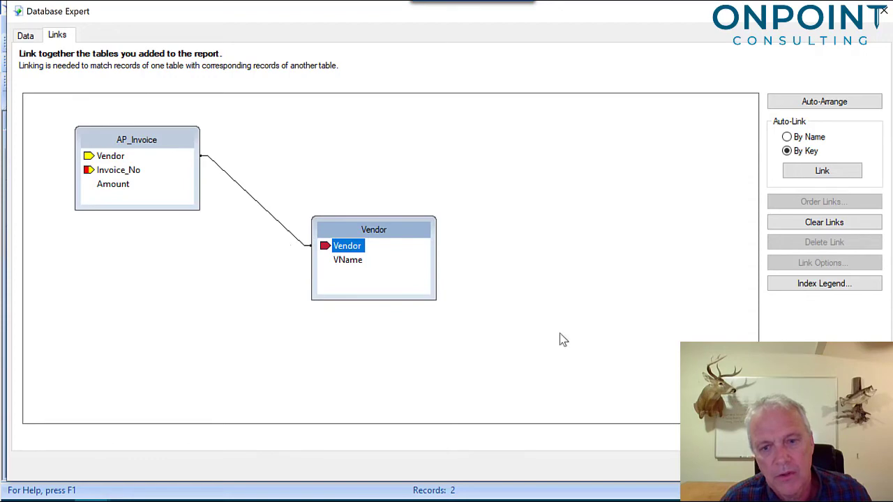
key("Return")
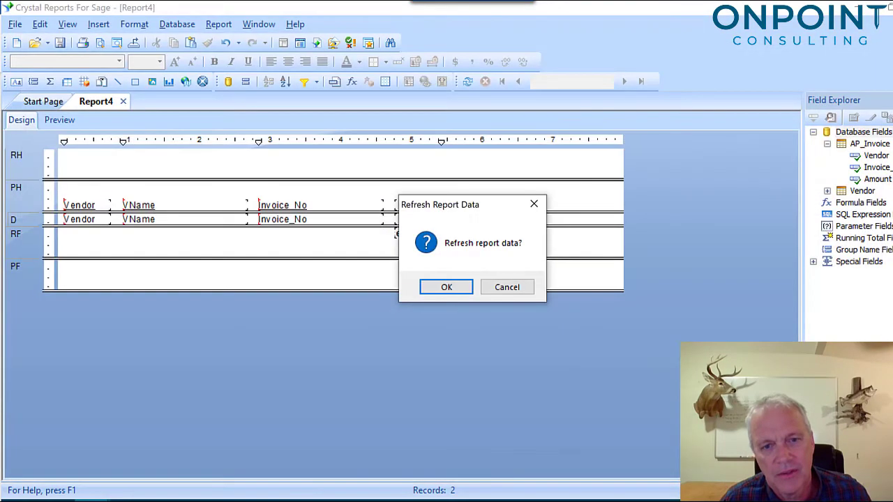
left_click(448, 290)
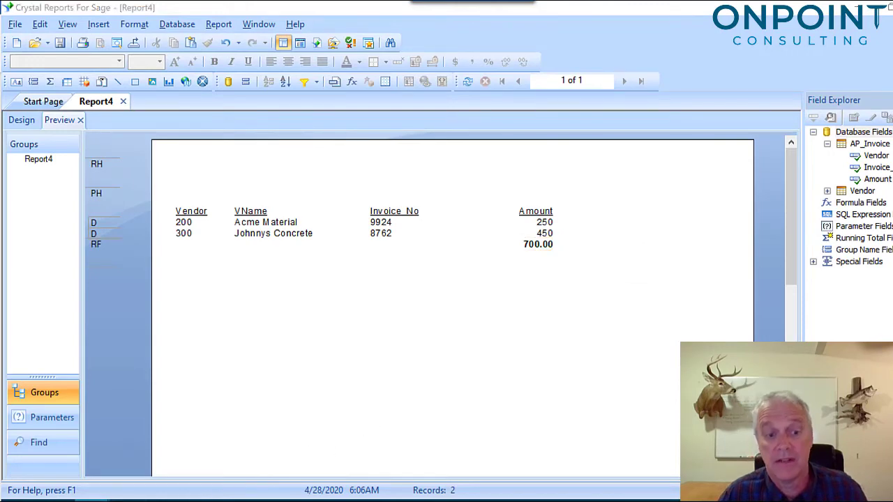
Step: Scroll the workbook right to the third table and point out its Invoice Table and Vendor Table headings
mouse_move(90, 499)
left_click(219, 500)
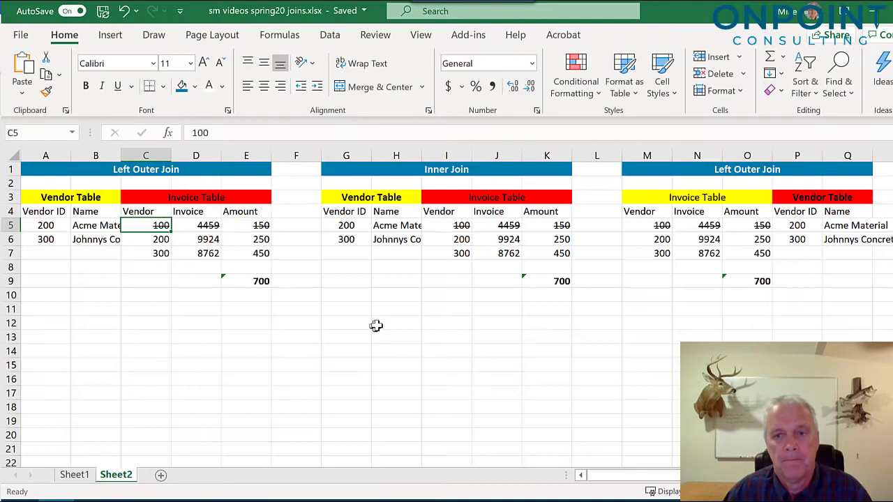
left_click_drag(632, 476, 701, 476)
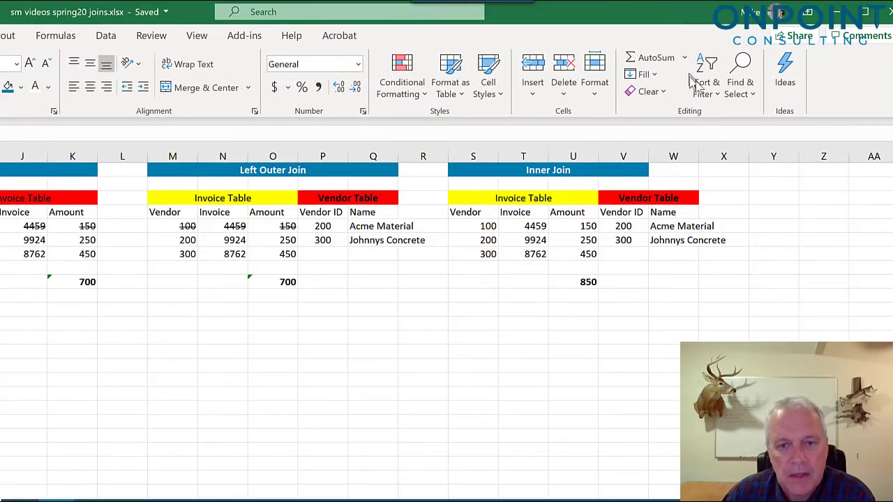
left_click(525, 198)
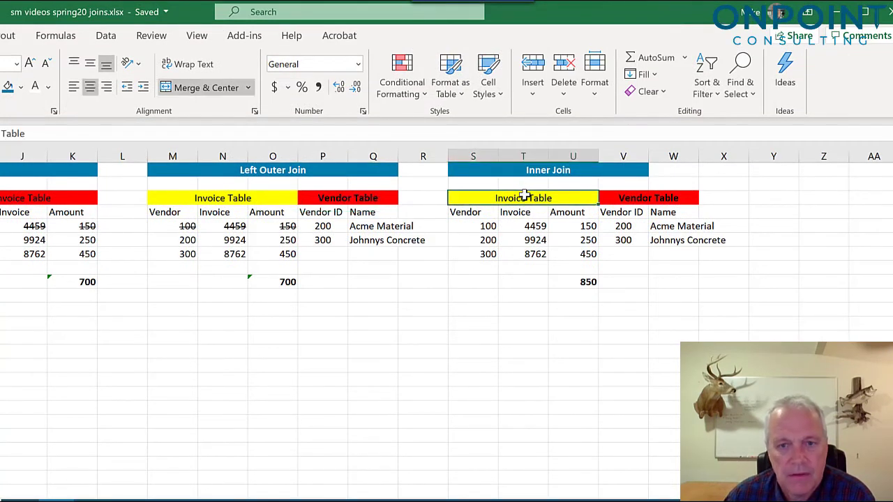
left_click(682, 197)
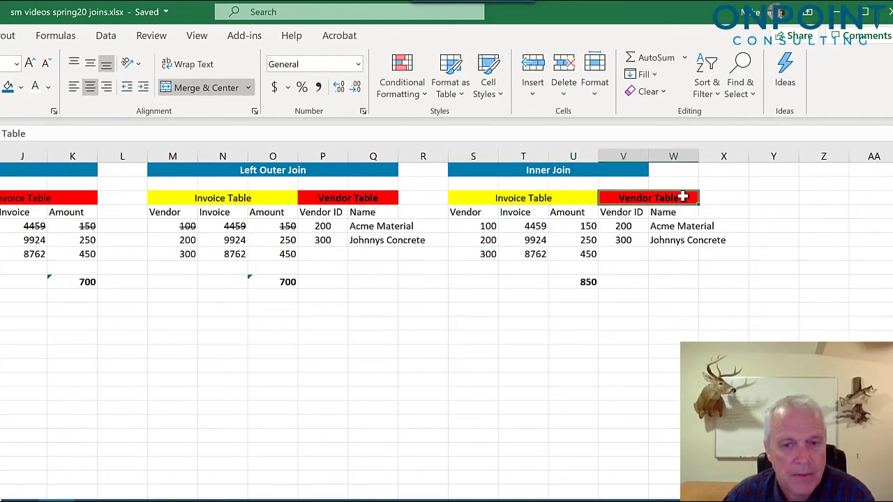
Step: Walk through vendors 100, 200 and 300 in S5:S7 and highlight the three joined rows
left_click(485, 226)
left_click(487, 240)
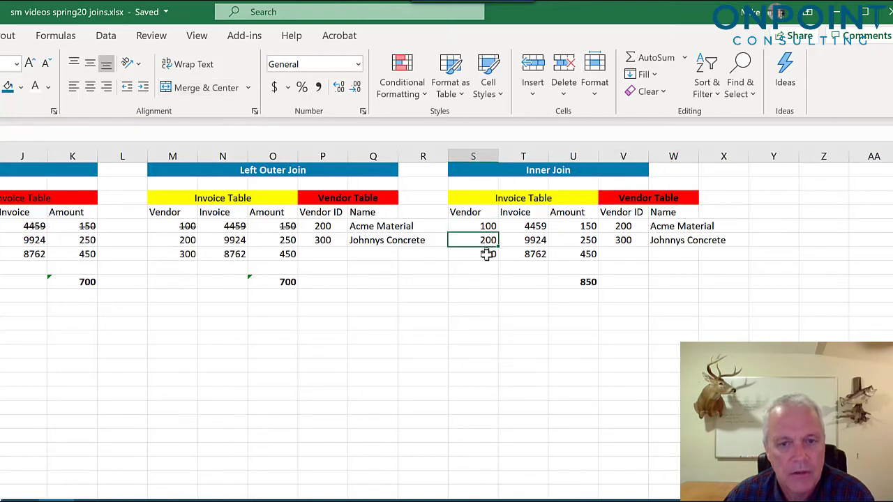
left_click(488, 253)
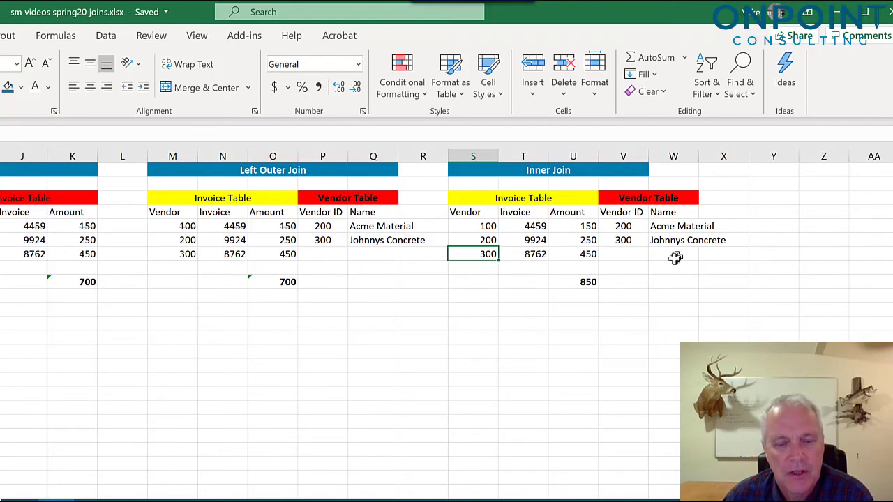
left_click(489, 228)
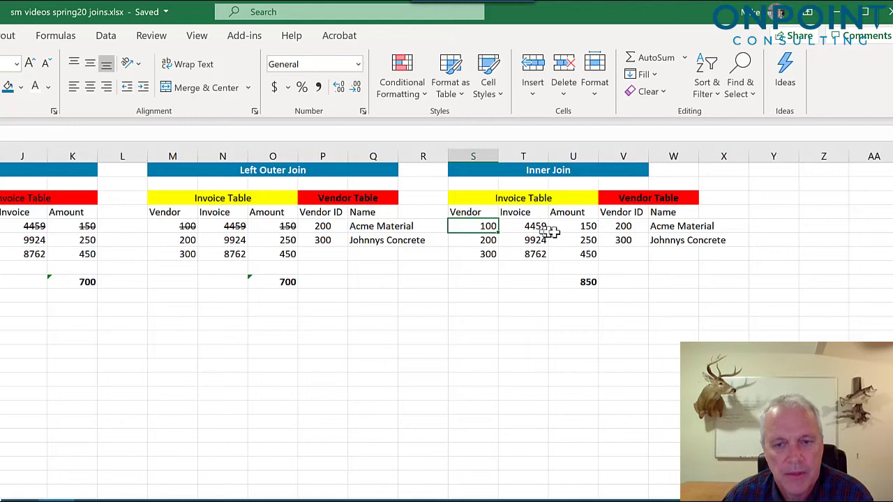
left_click(616, 253)
key("Up")
key("Up")
key("Up")
key("Up")
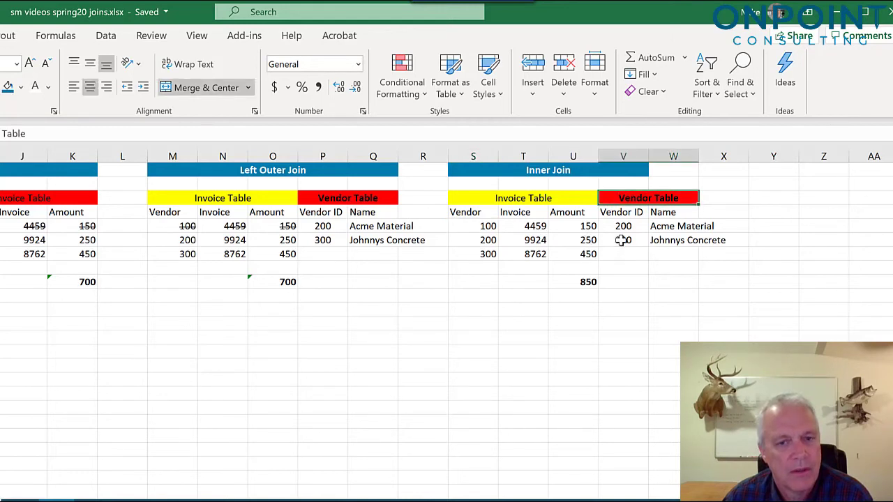
left_click(486, 226)
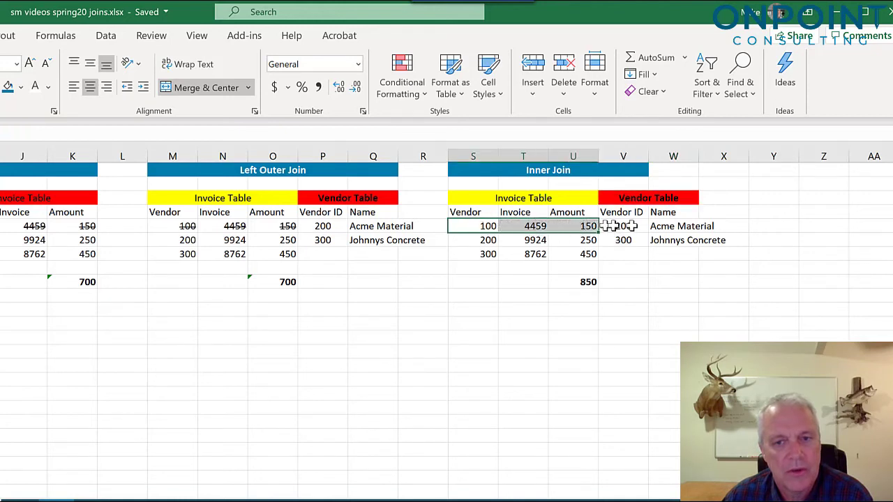
left_click_drag(619, 226, 666, 252)
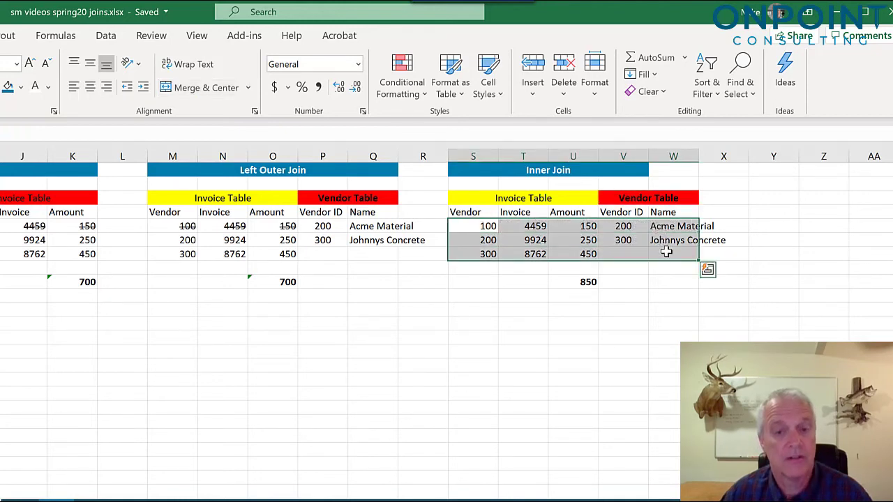
left_click(673, 285)
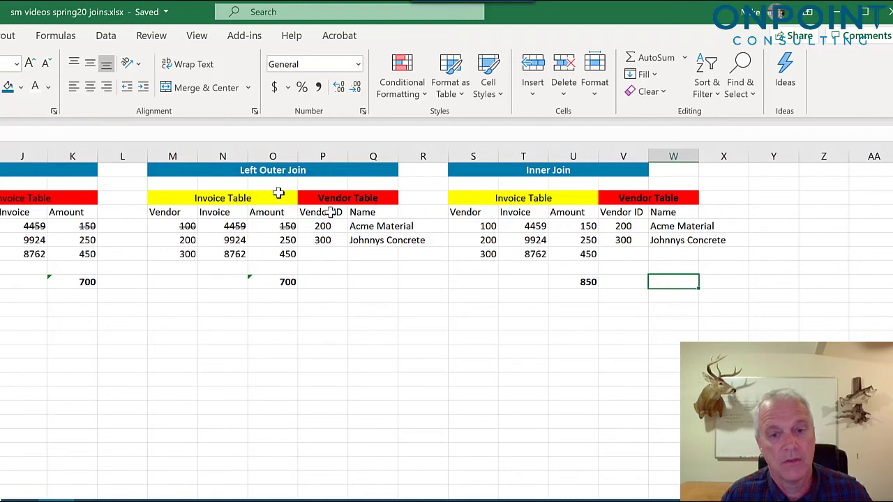
Step: Retitle the middle table from Left Outer Join to Inner Join
double_click(284, 172)
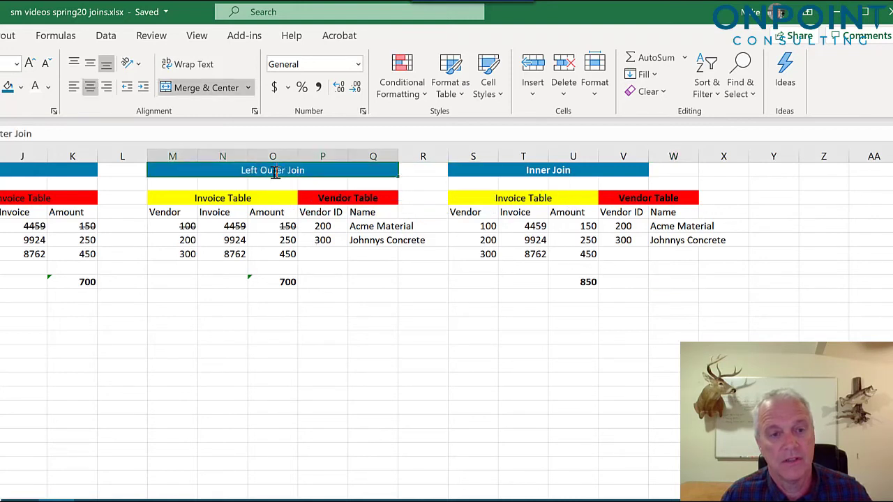
left_click_drag(285, 173, 248, 170)
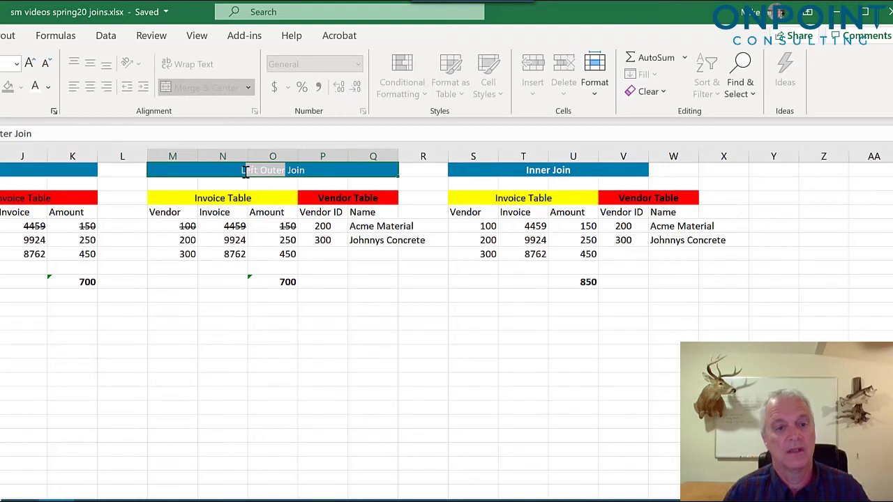
key("BackSpace")
key("BackSpace")
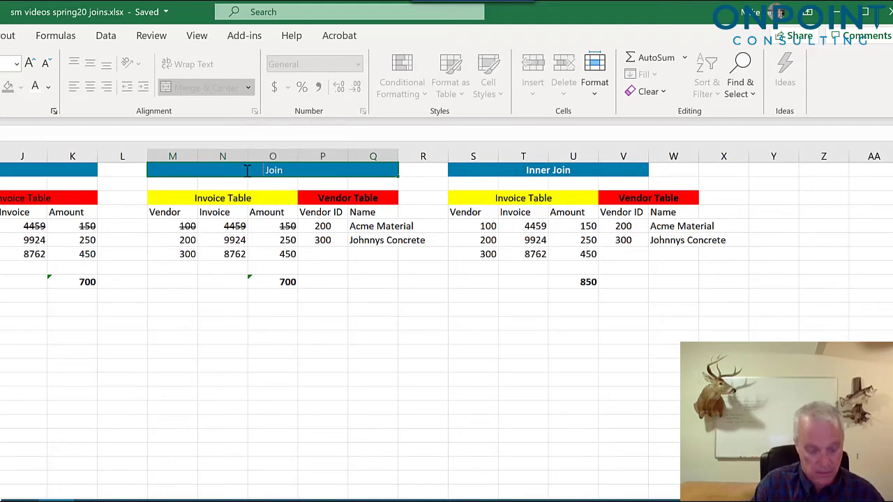
type("Inner")
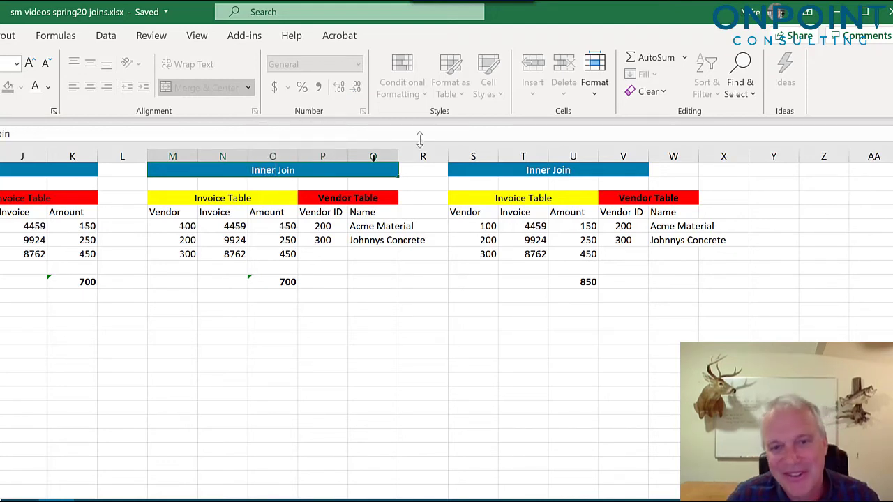
Step: Retitle the right-hand table 'Left Outer'
left_click(545, 168)
double_click(530, 166)
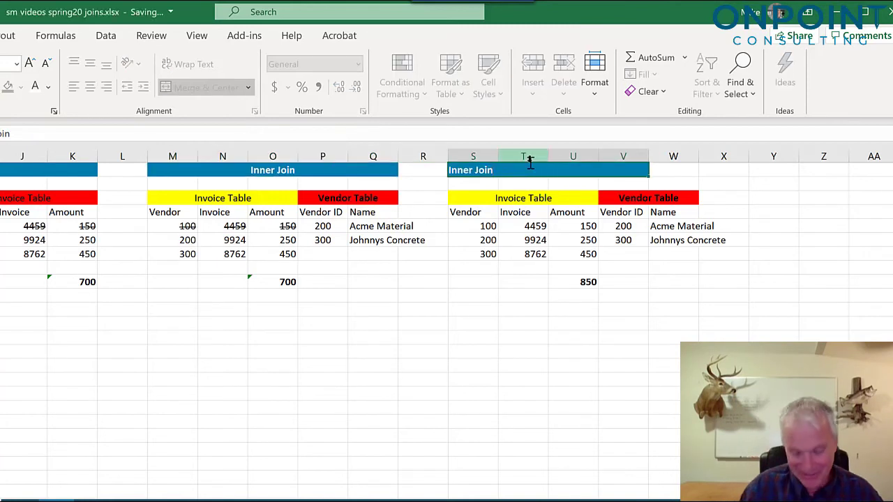
key("BackSpace")
key("BackSpace")
key("BackSpace")
key("BackSpace")
key("BackSpace")
key("BackSpace")
key("BackSpace")
key("BackSpace")
key("BackSpace")
key("BackSpace")
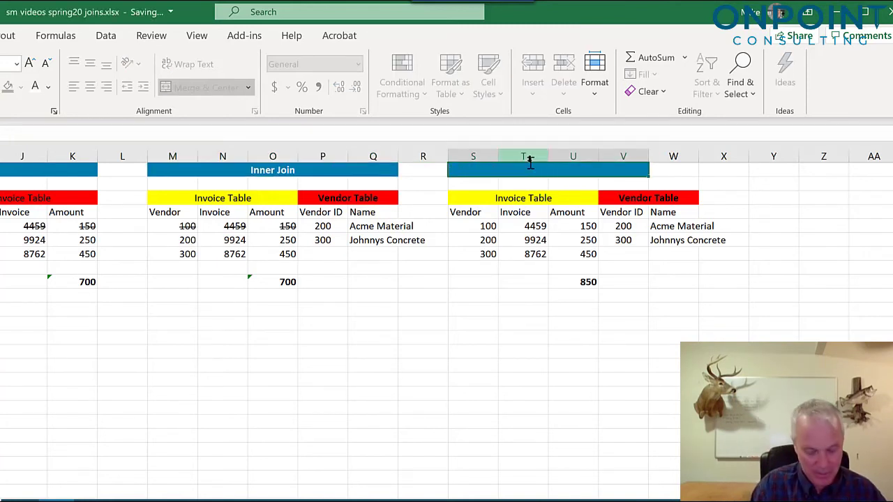
type("Left Outer")
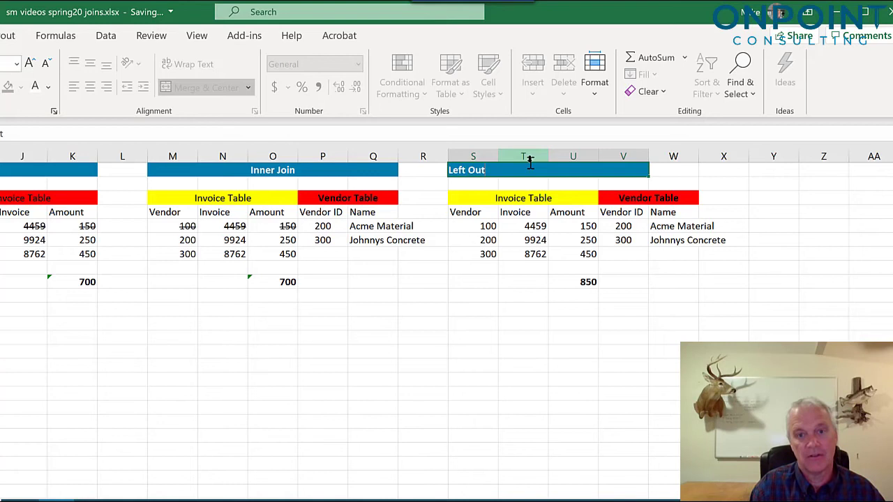
left_click(601, 394)
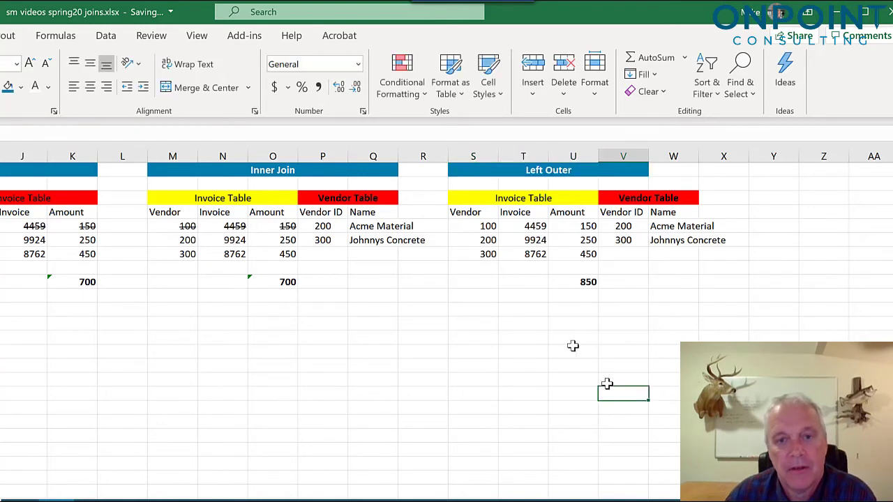
Step: Highlight the Inner Join's 700 total and vendor 200 and 300 rows, then return to Report4
left_click(279, 282)
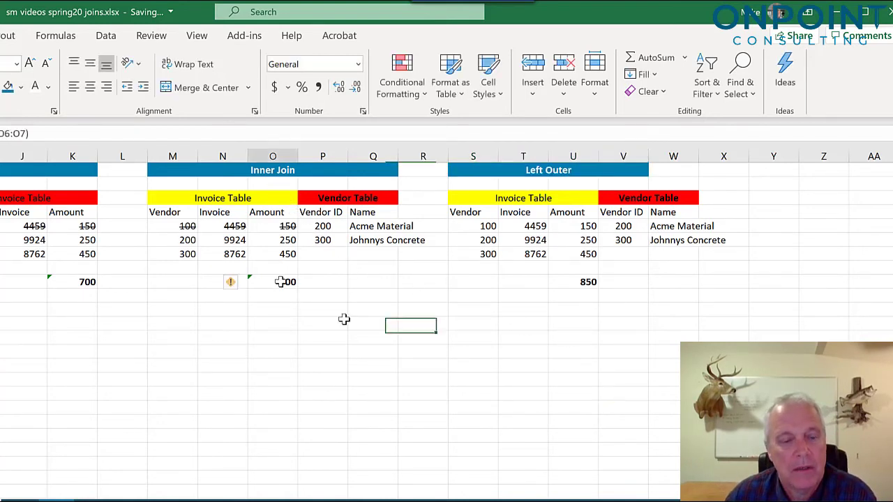
left_click(185, 239)
left_click_drag(206, 241, 391, 256)
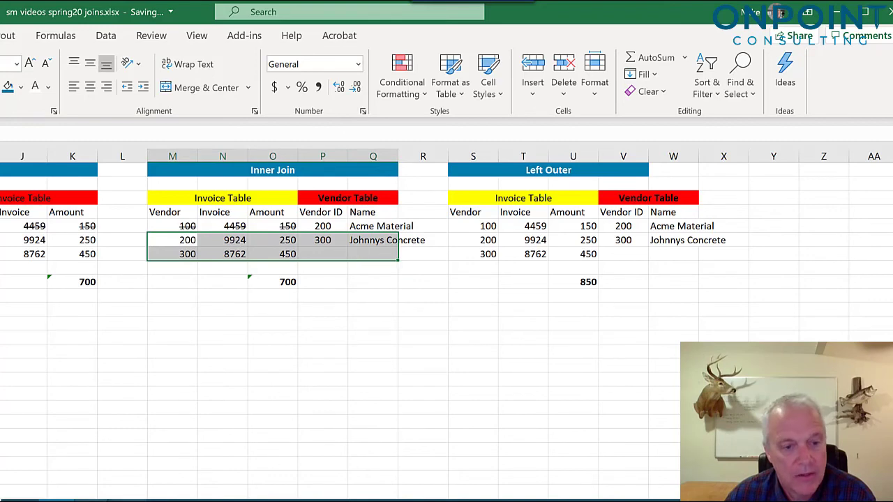
left_click(110, 496)
left_click(101, 492)
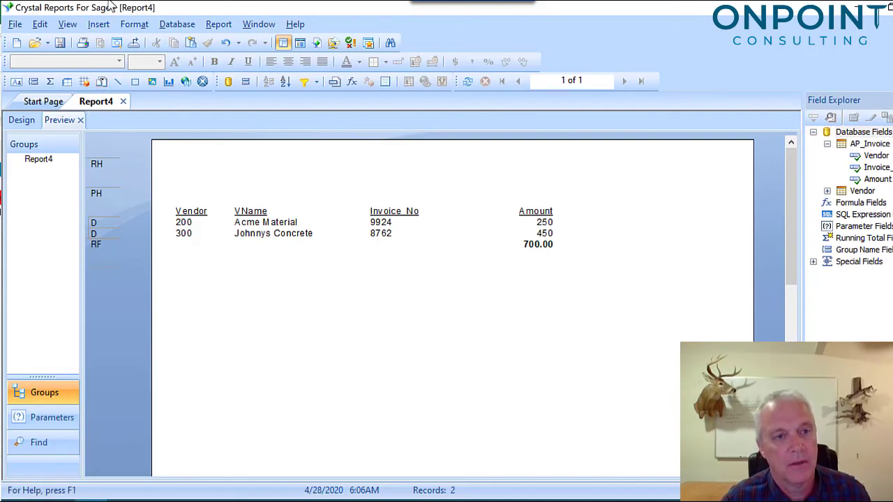
Step: Change the AP_Invoice–Vendor link to Left Outer Join and refresh, giving 3 records totalling 850.00
left_click(175, 26)
left_click(181, 42)
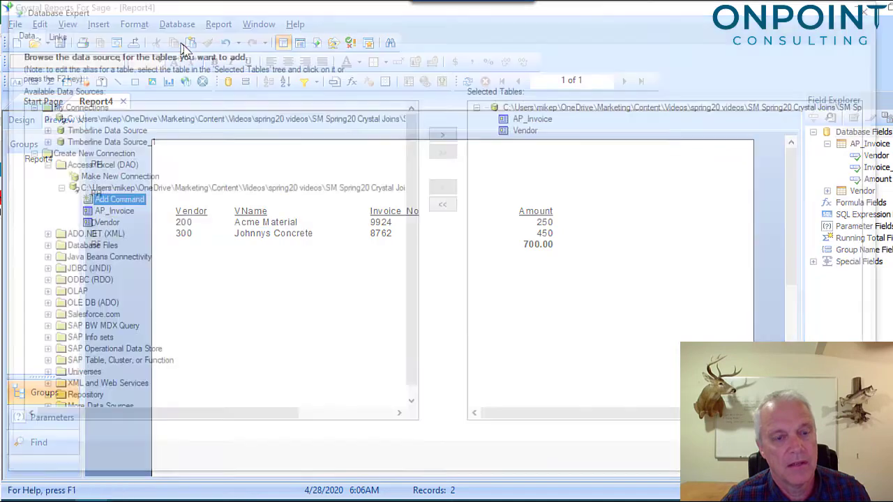
left_click(69, 40)
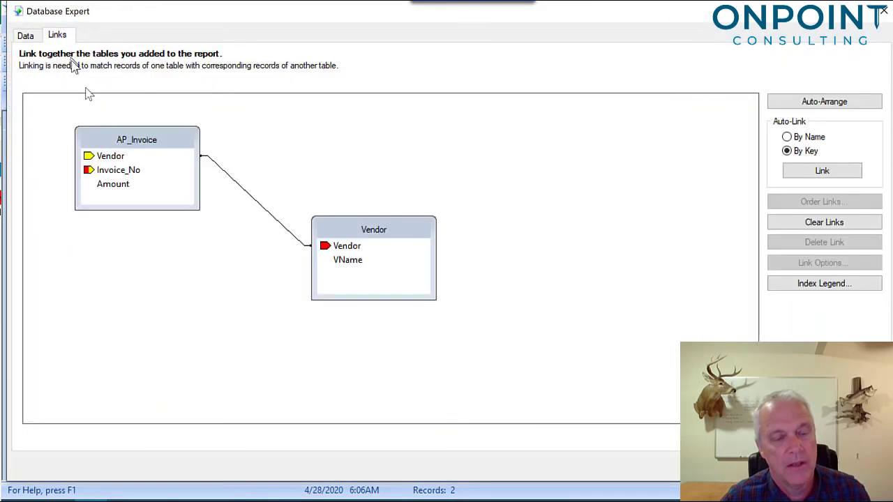
double_click(230, 183)
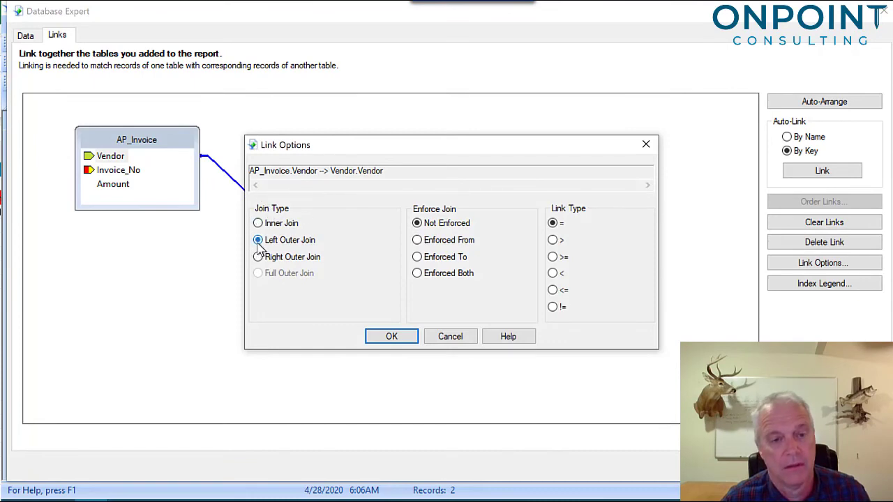
left_click(403, 339)
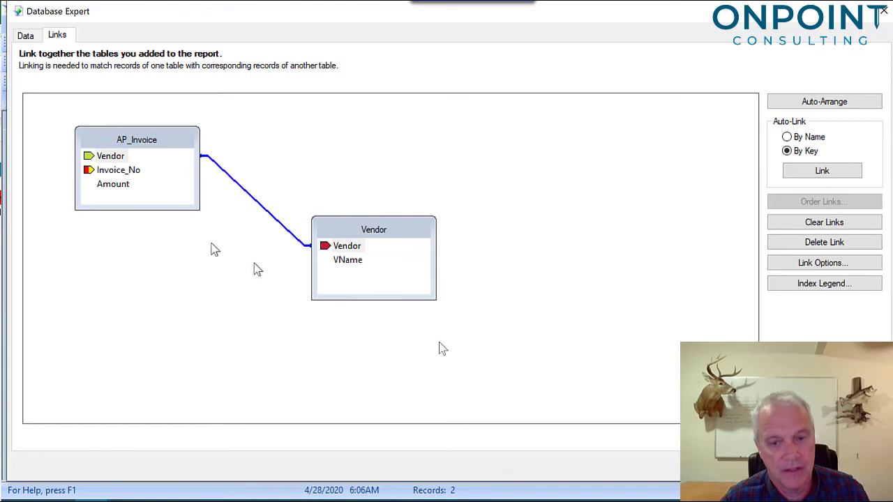
key("Return")
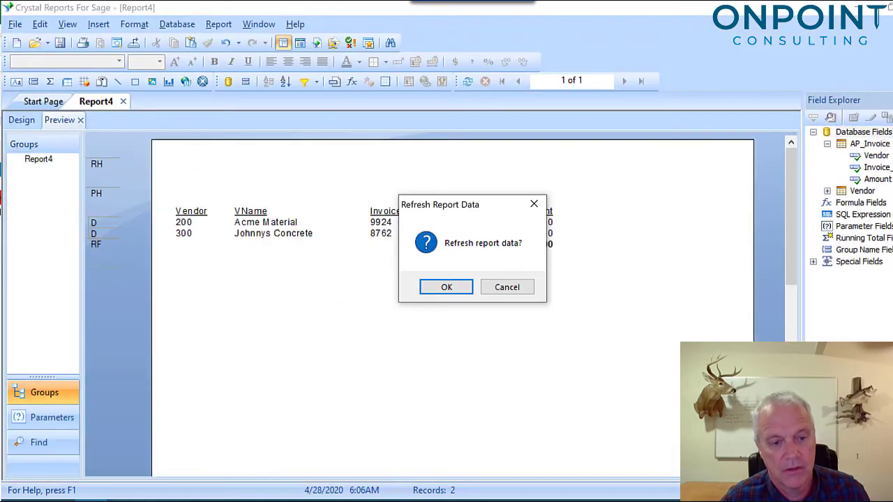
left_click(446, 290)
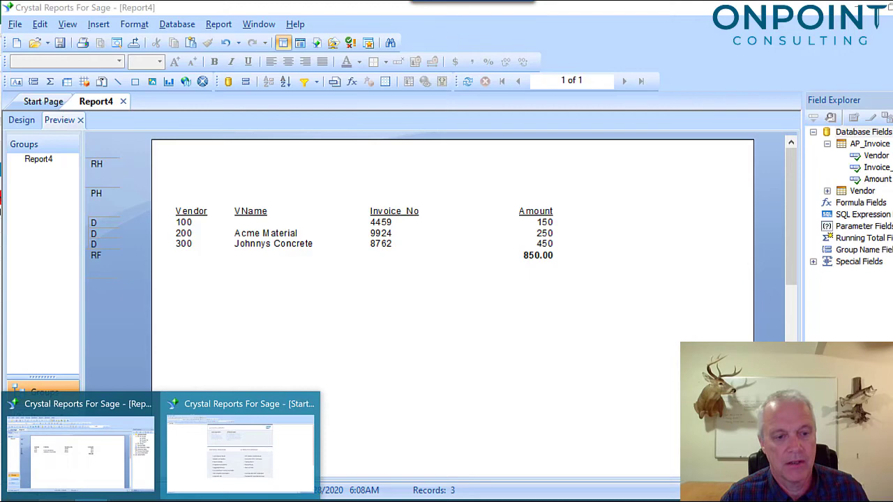
left_click(92, 500)
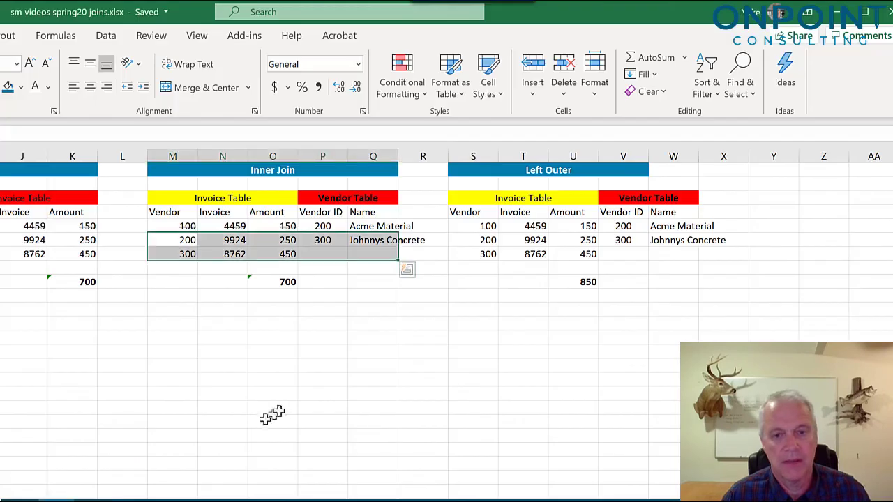
left_click(487, 227)
left_click(484, 239)
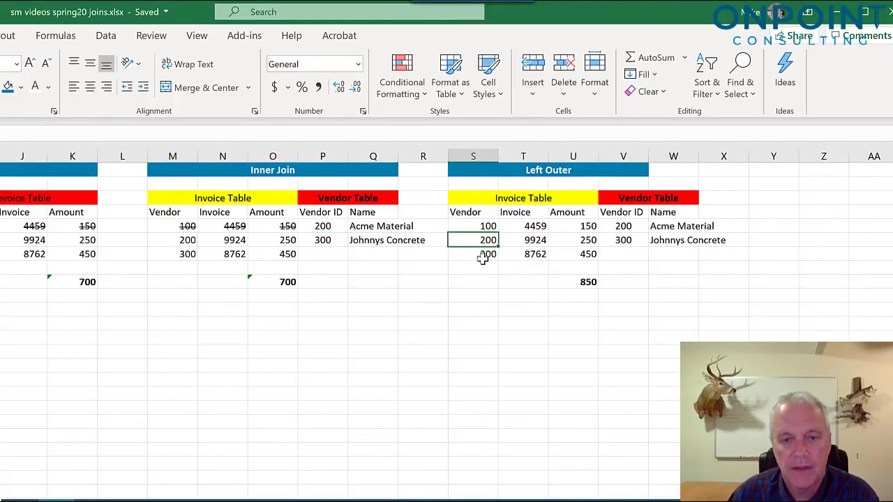
left_click(482, 257)
left_click(481, 270)
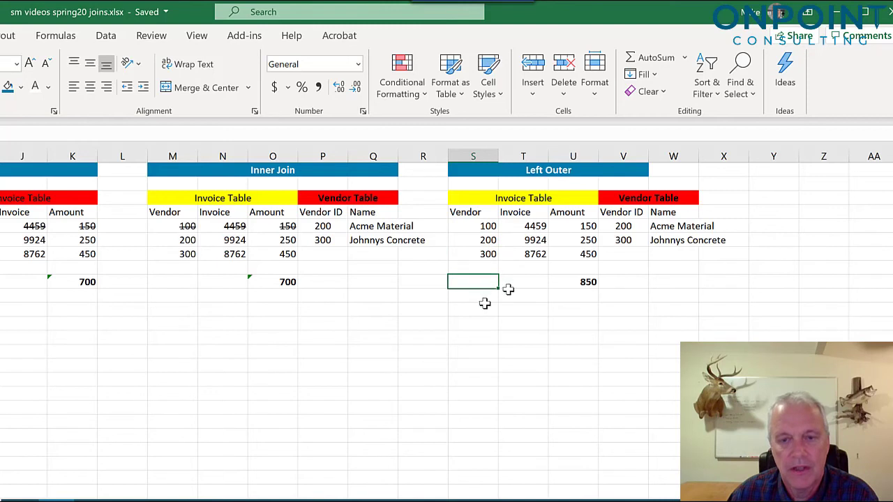
left_click(615, 229)
left_click(615, 241)
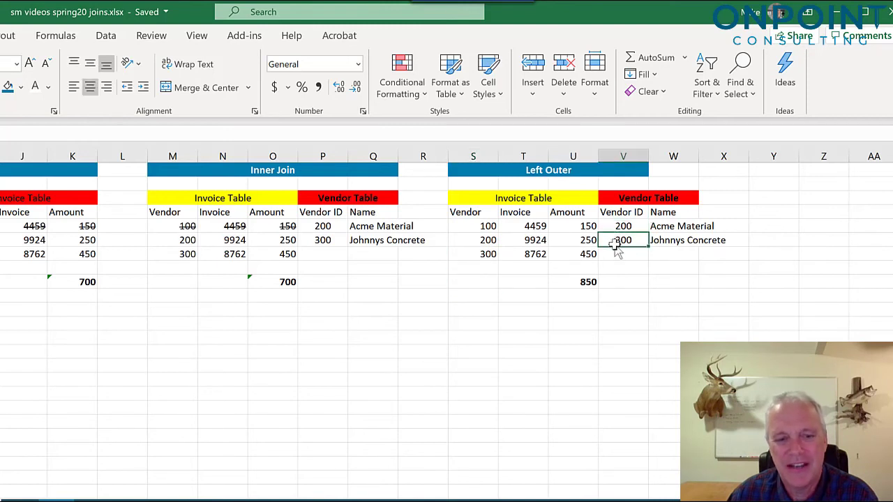
left_click(148, 499)
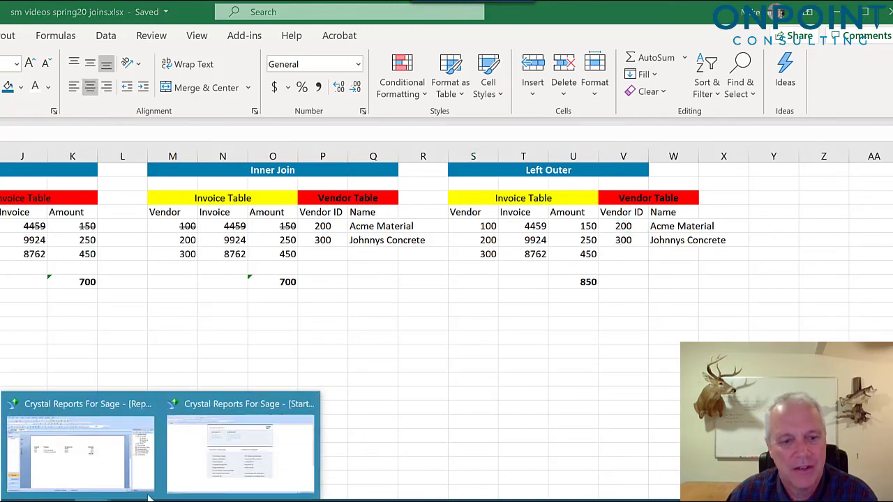
left_click(103, 480)
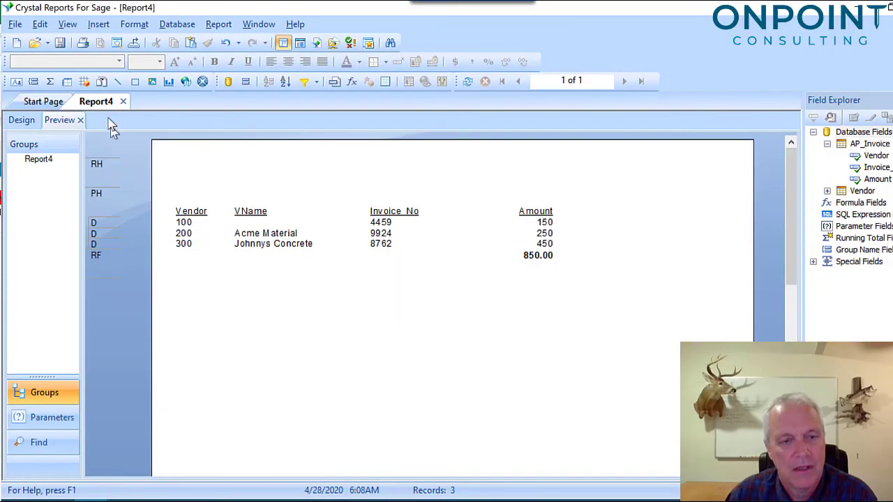
Step: Select the Vendor and VName fields to show vendor 100's blank name, then deselect
left_click(187, 227)
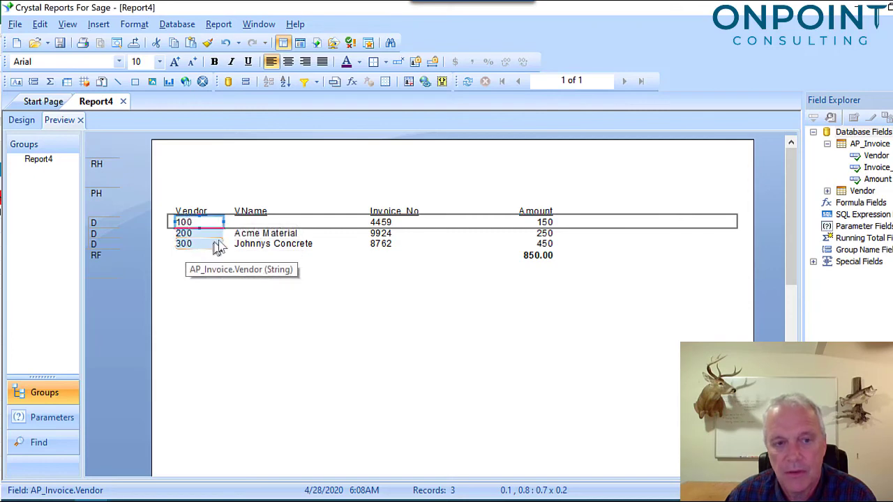
left_click(246, 222)
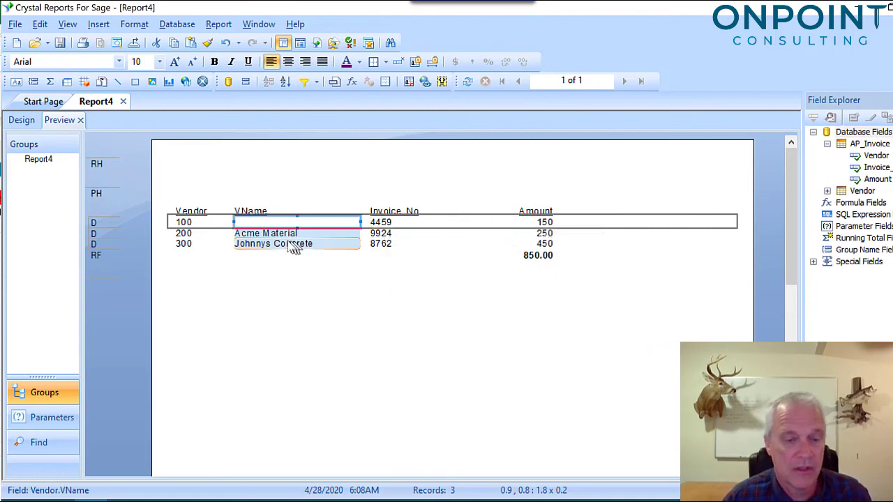
left_click(316, 321)
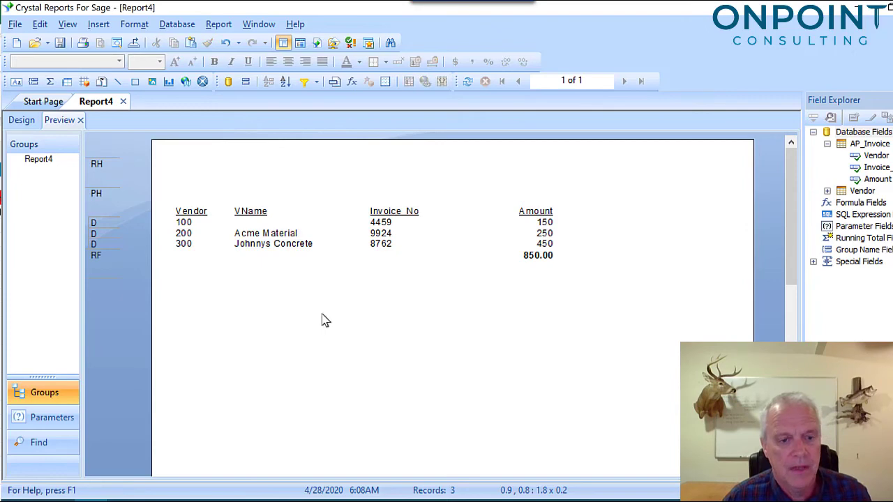
Step: Launch Microsoft Access and open the recent SM Spring20 Crystal Joins 02 03 database
left_click(17, 500)
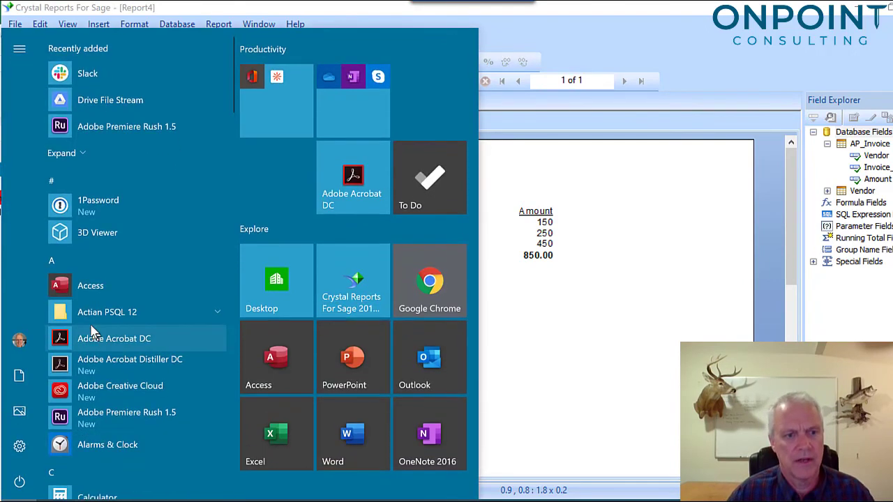
left_click(94, 282)
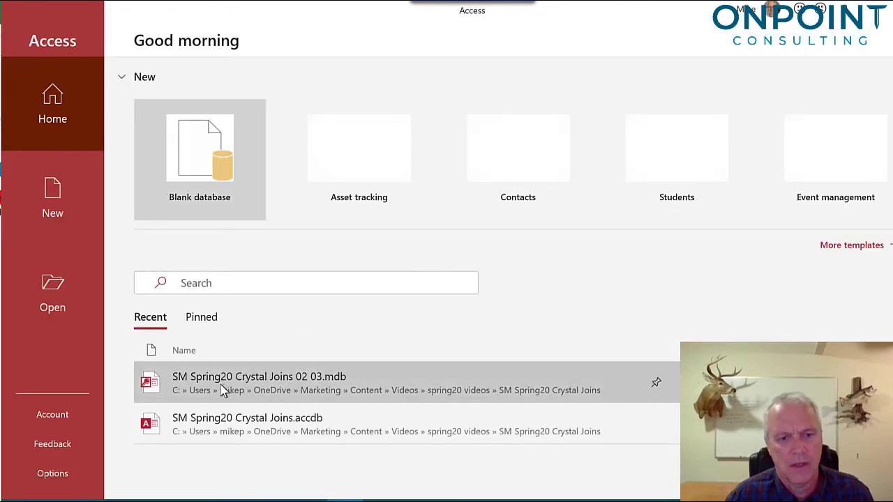
left_click(224, 391)
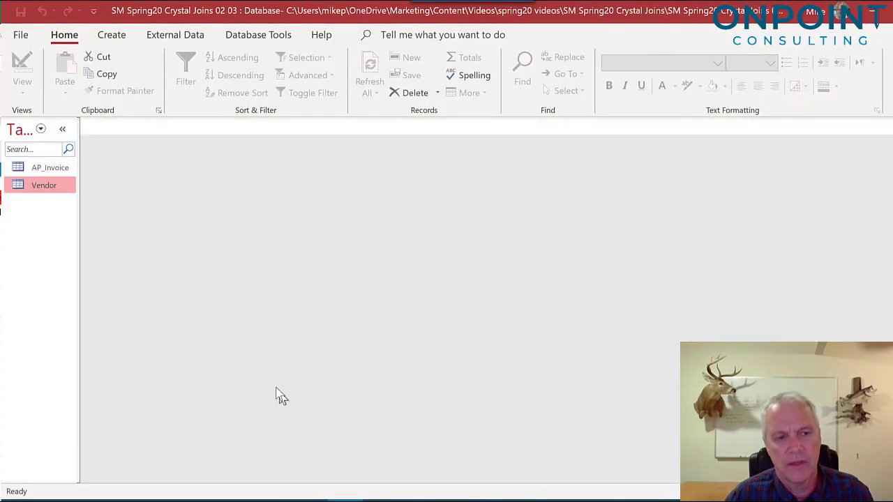
Step: Open the Vendor and AP_Invoice tables and review the invoices for vendors 100 and 200
double_click(44, 187)
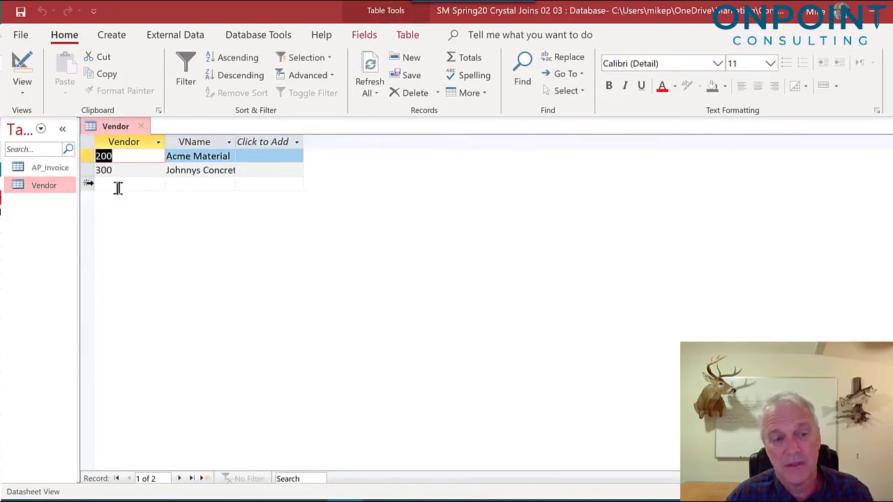
double_click(42, 170)
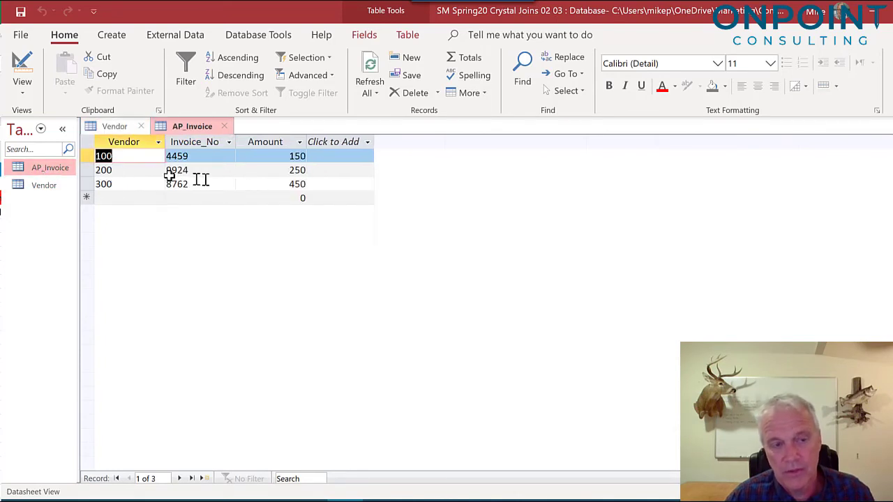
left_click(117, 157)
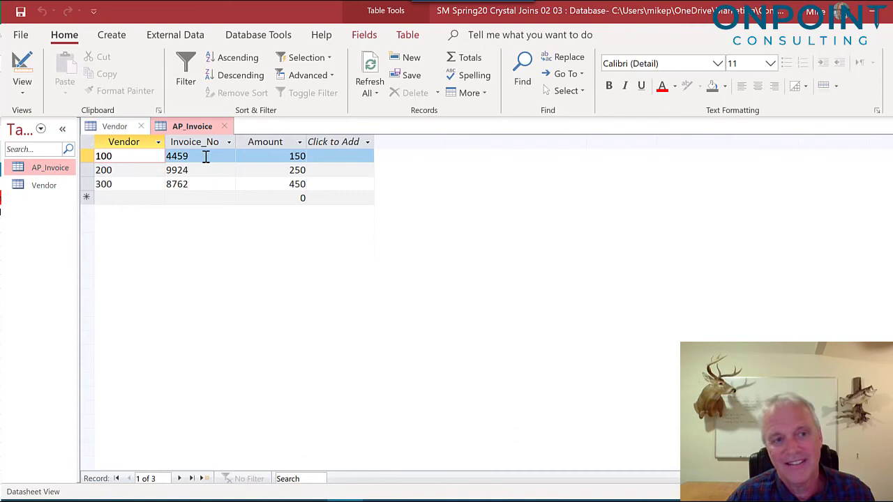
left_click(136, 172)
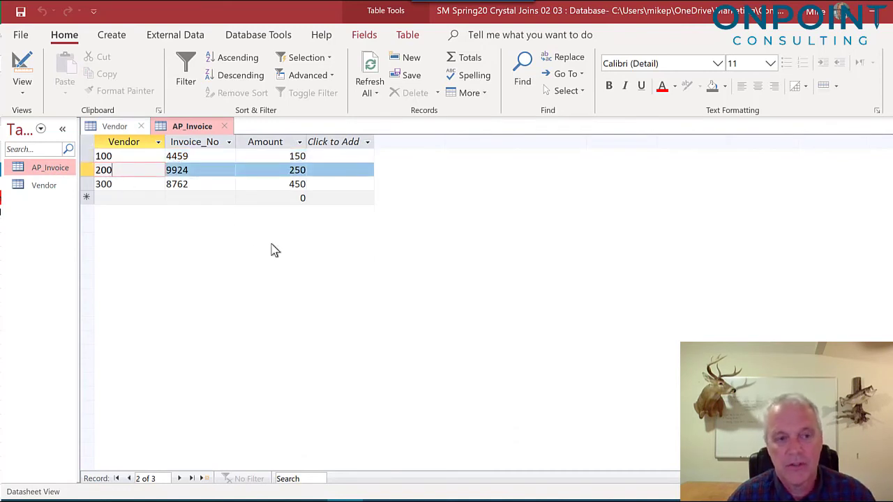